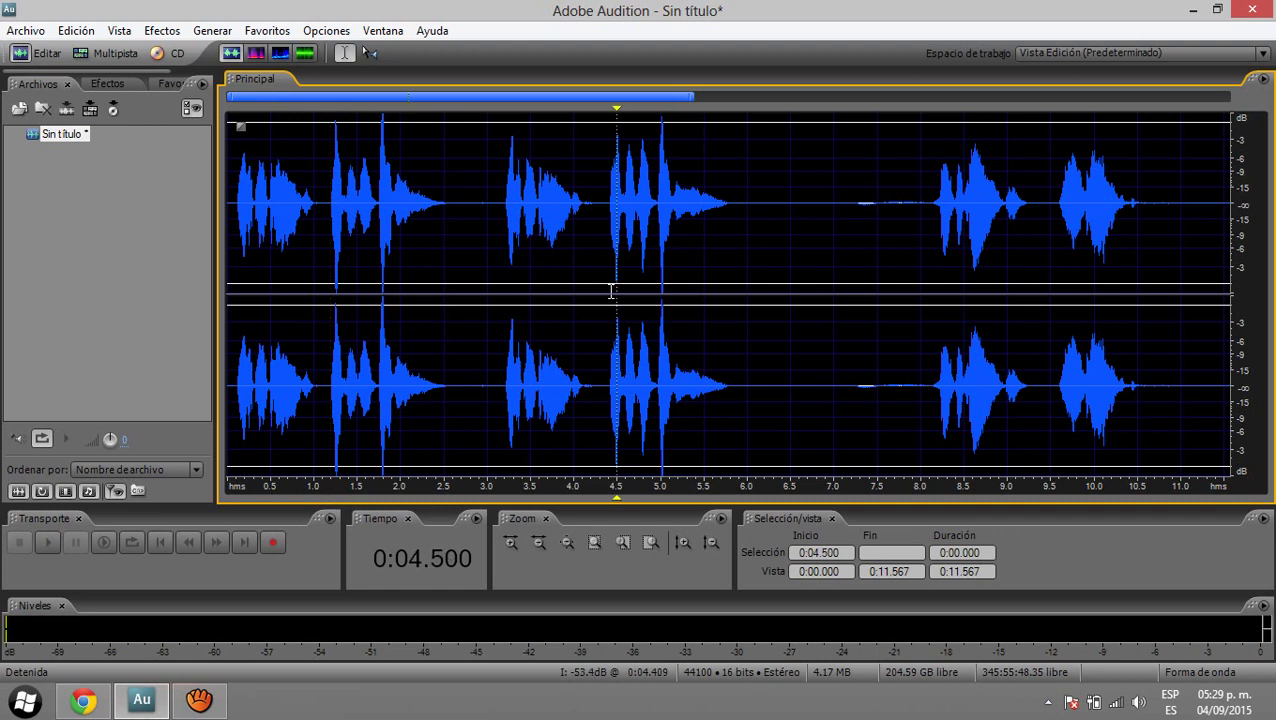
# - Play the recording from about 0:04.349, and delete the audio from 0:01.147 to 0:04.349
pyautogui.click(605, 287)
pyautogui.press('space')
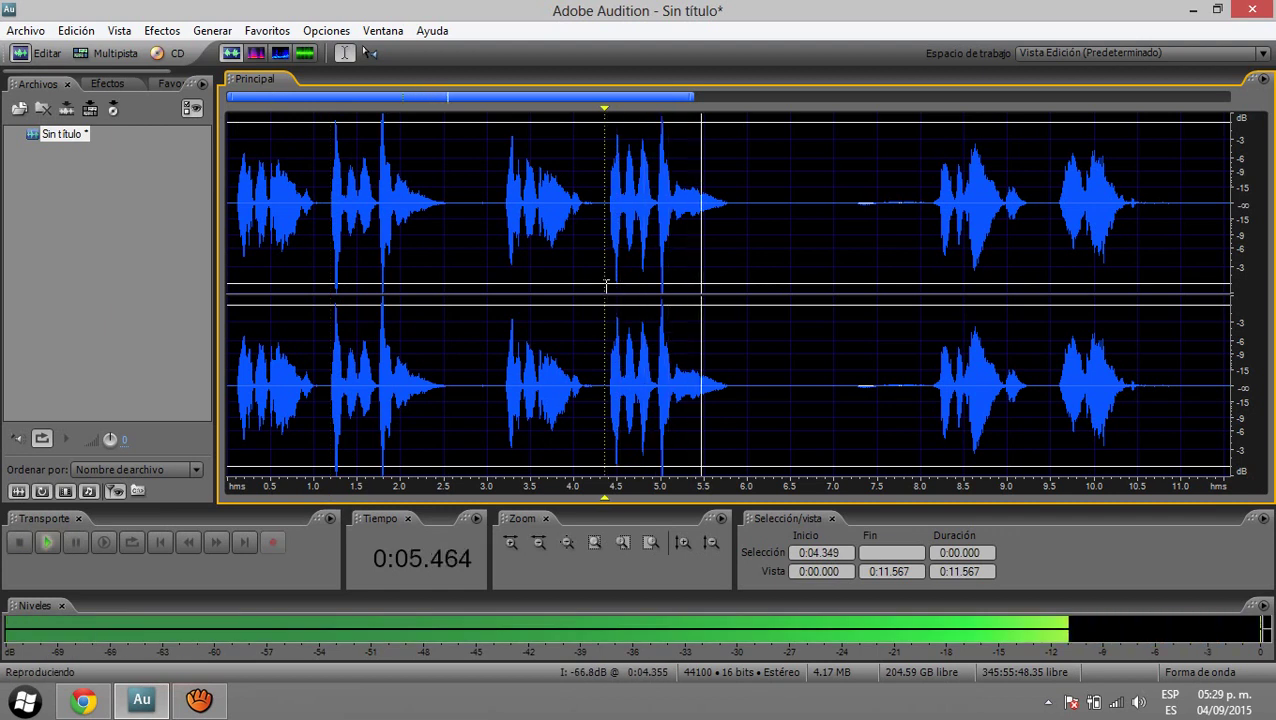
pyautogui.press('space')
pyautogui.moveTo(605, 287); pyautogui.dragTo(329, 293)
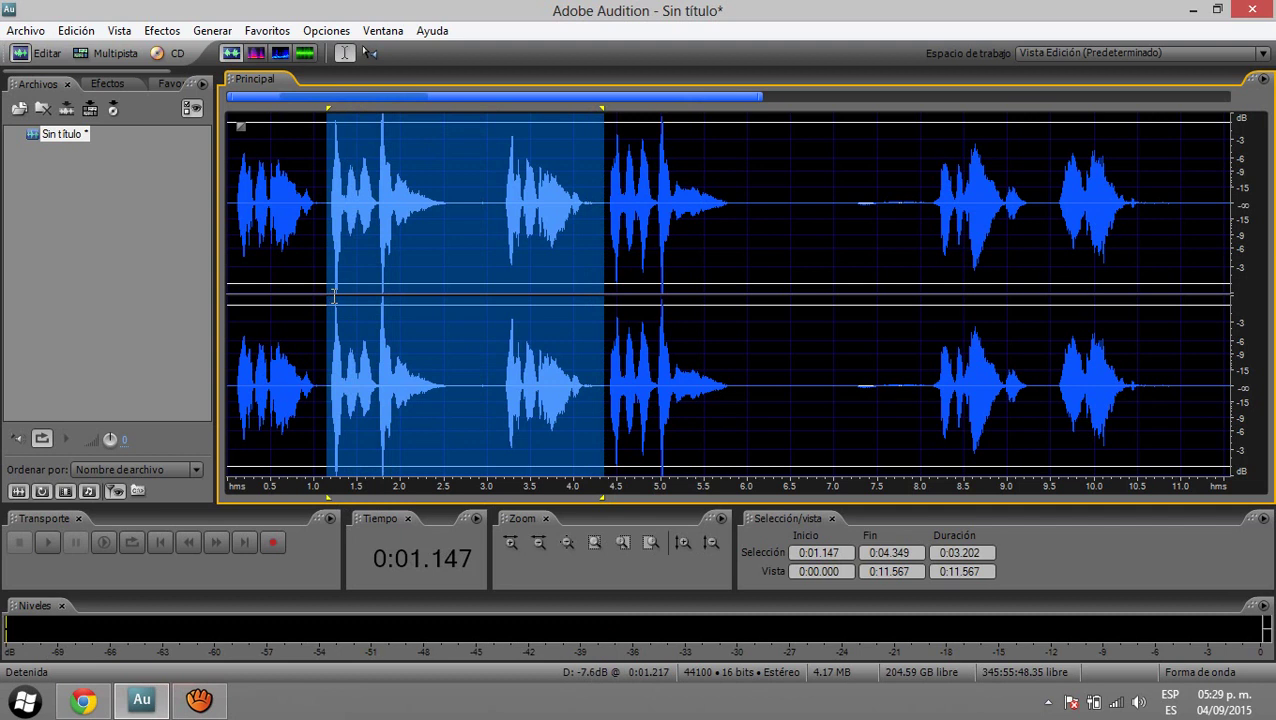
pyautogui.press('Delete')
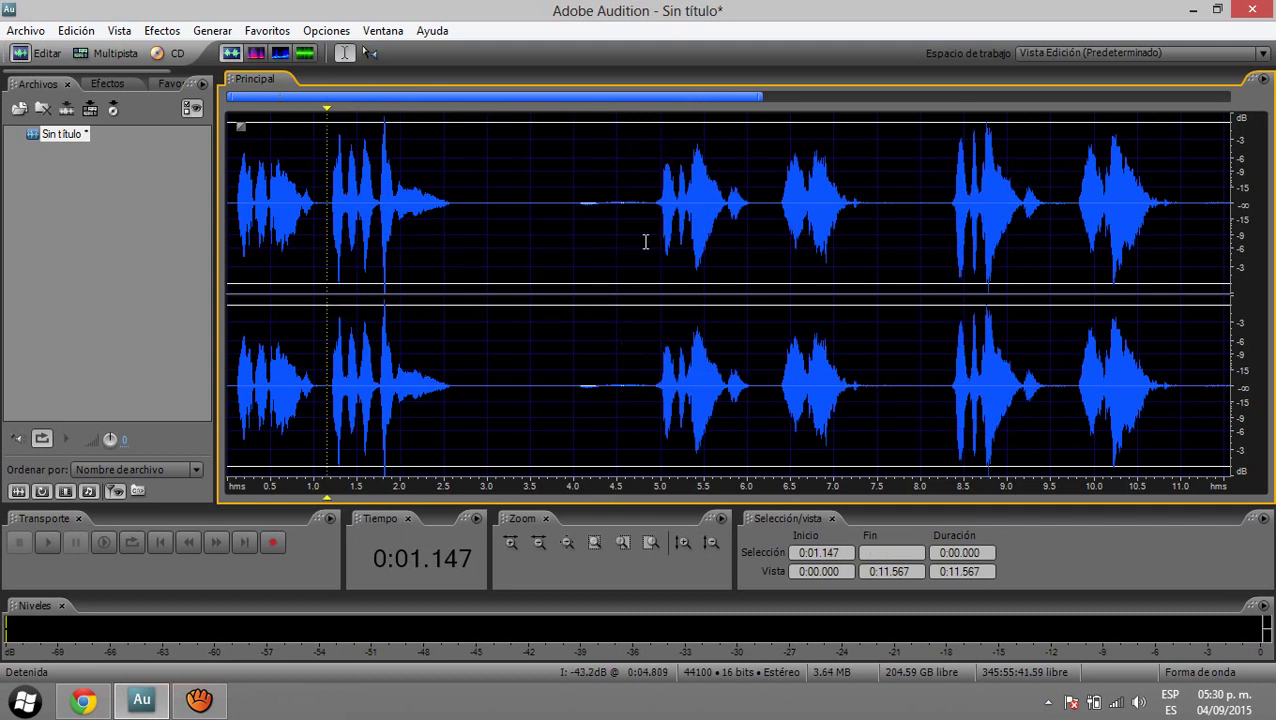
# - Select the quiet section from 0:03.500 to 0:04.804 and open the Reducción de ruido (procesar) effect
pyautogui.moveTo(643, 242); pyautogui.dragTo(530, 239)
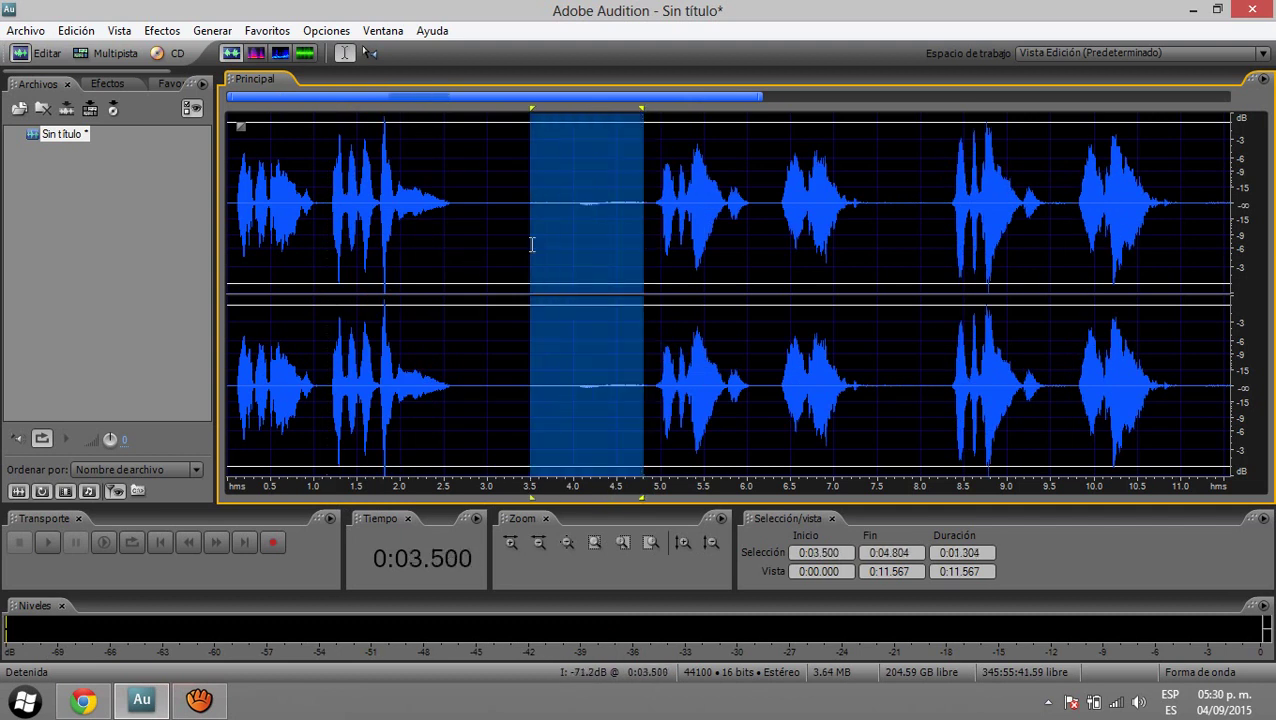
pyautogui.click(110, 83)
pyautogui.scroll(-5, 115, 259)
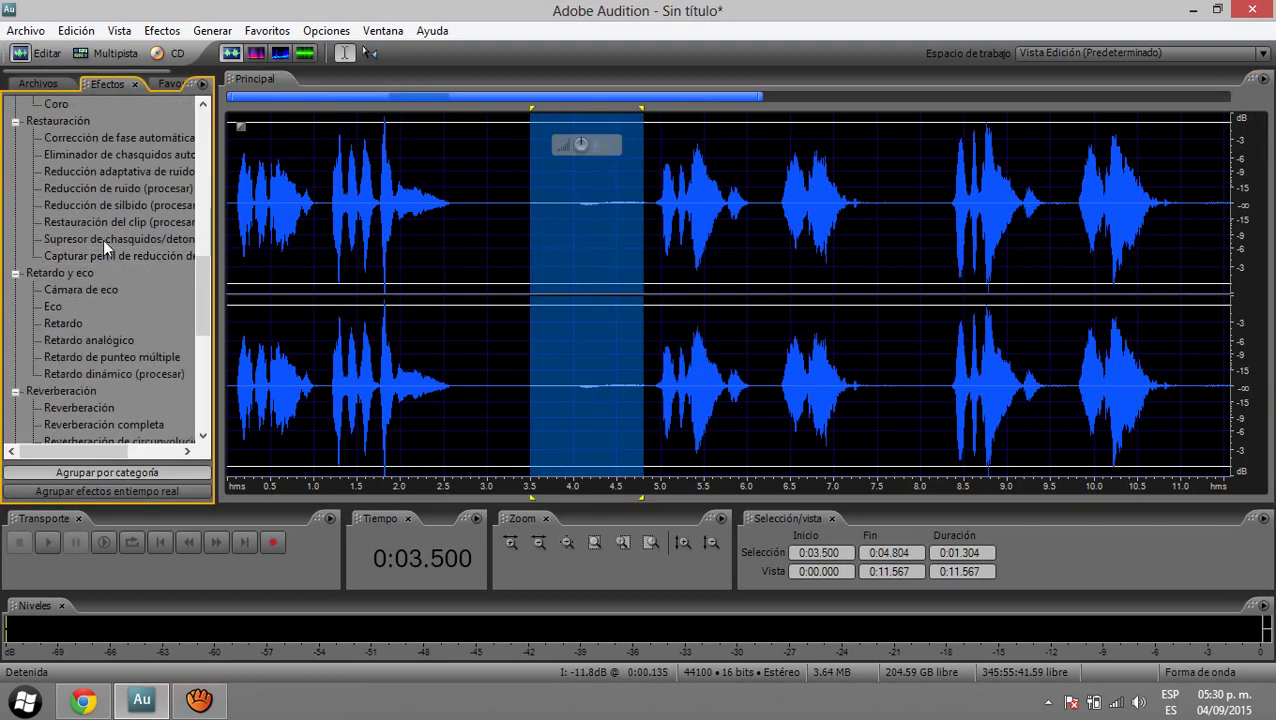
pyautogui.click(142, 189)
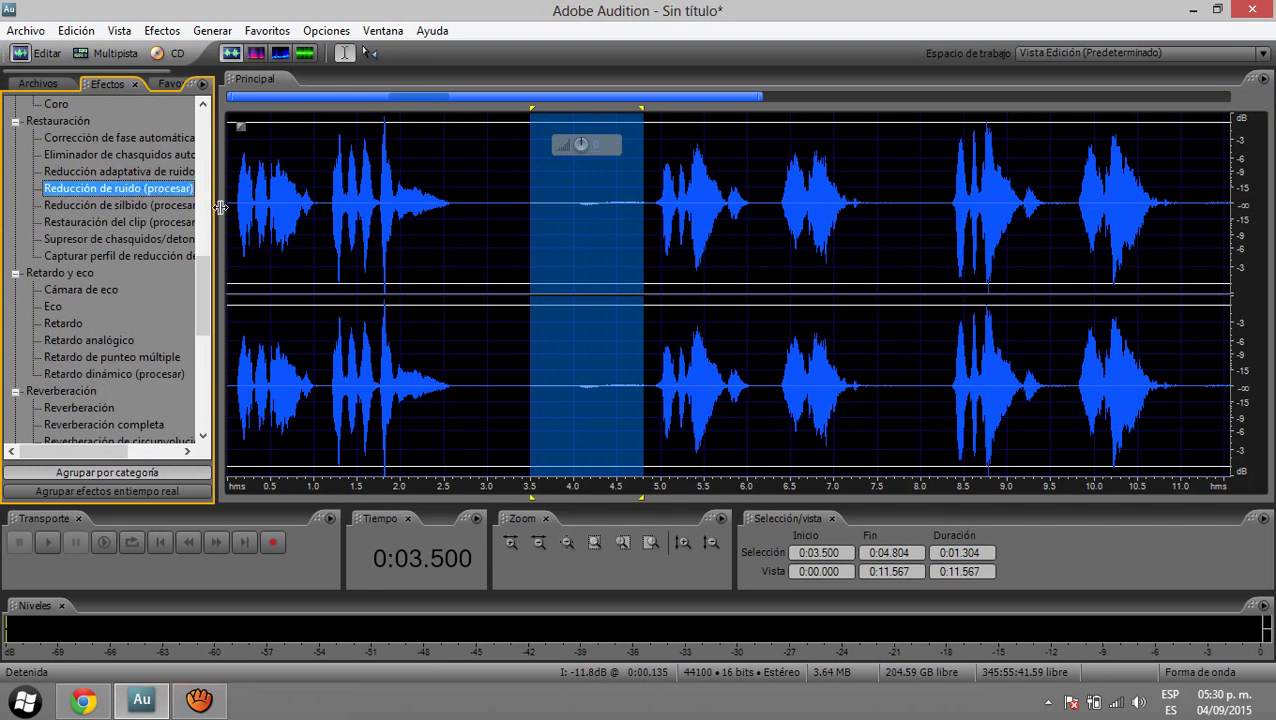
pyautogui.doubleClick(168, 196)
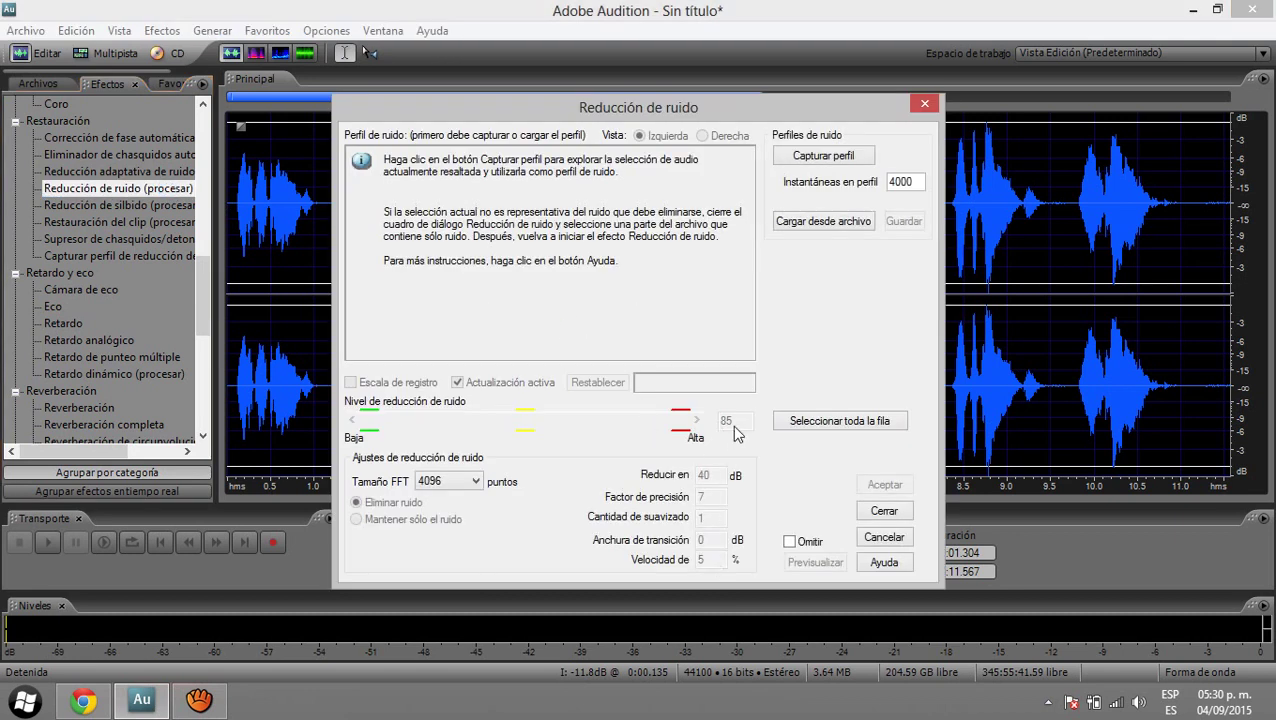
# - Capture the noise profile from the selection and apply the noise reduction to the entire file
pyautogui.click(813, 162)
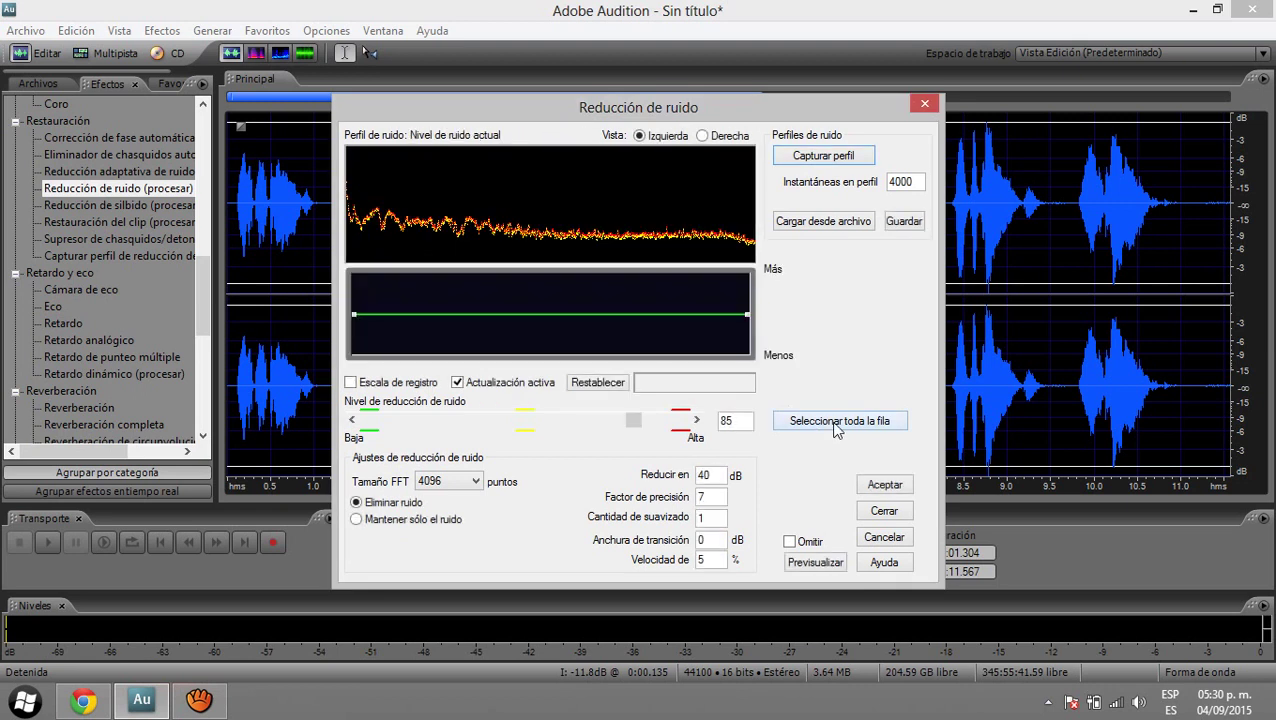
pyautogui.click(835, 421)
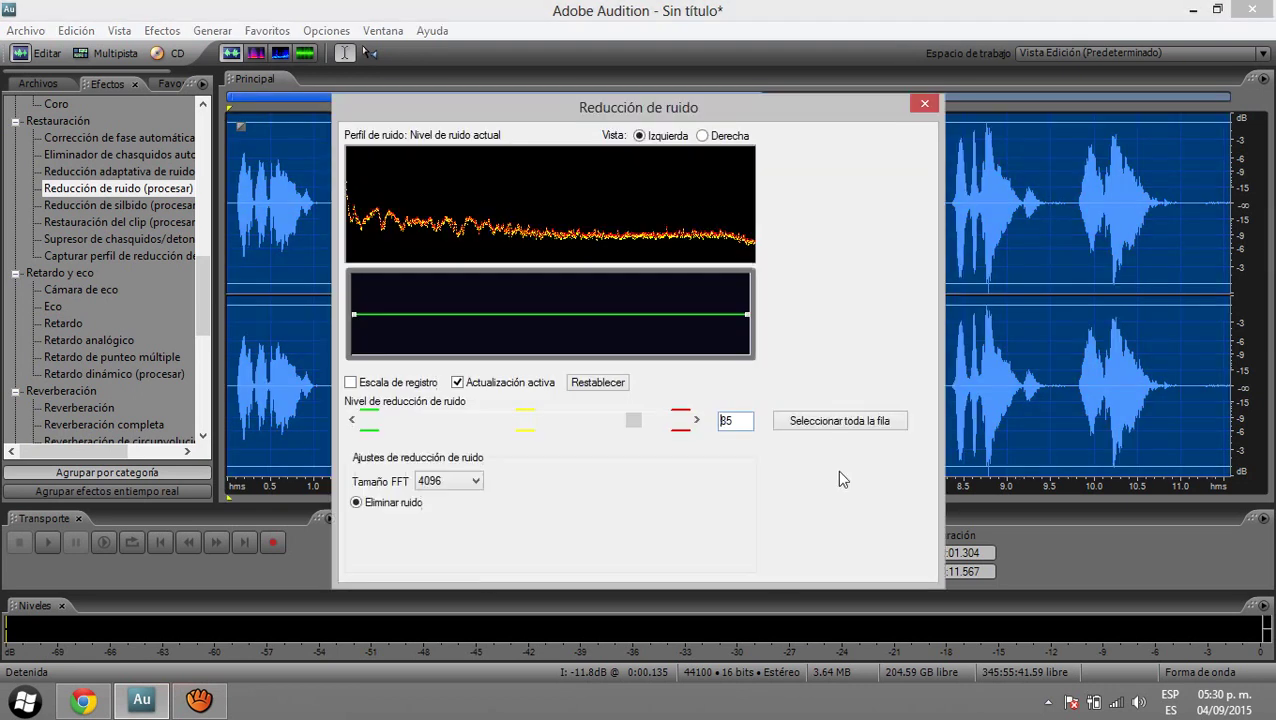
pyautogui.click(884, 484)
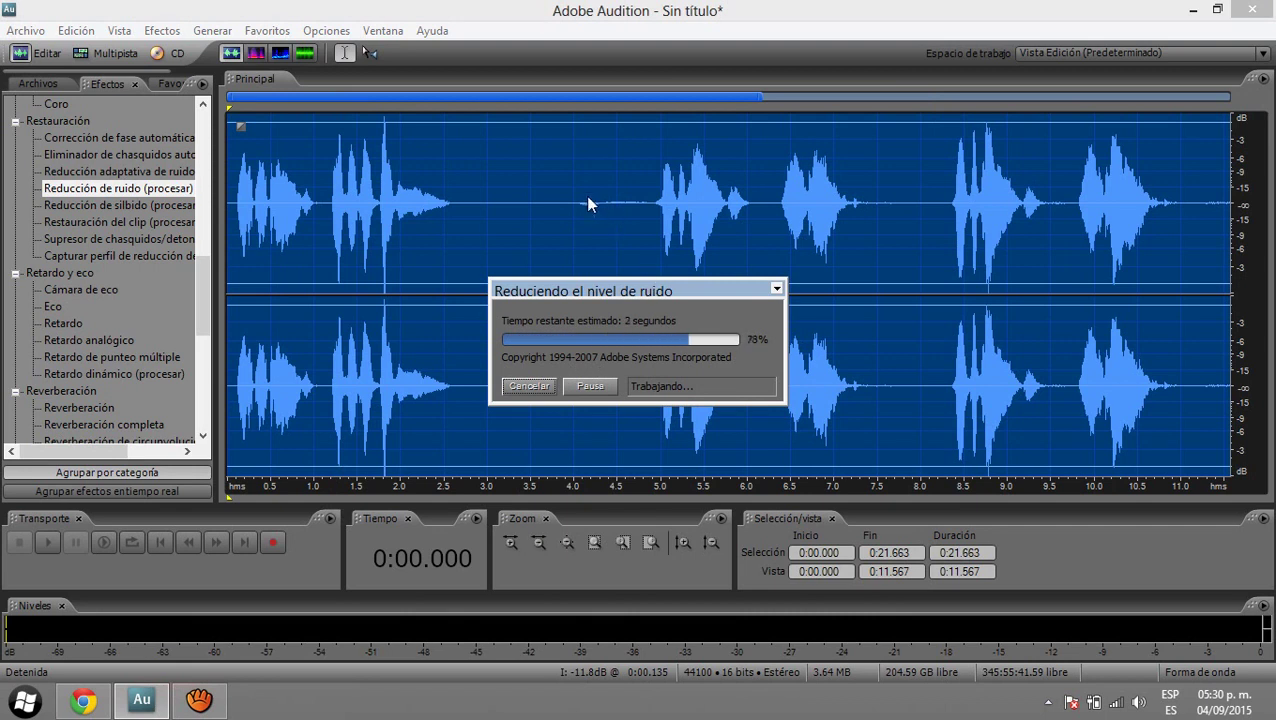
# - Play the cleaned recording from 0:04.854, and delete the unwanted takes between 0:02.710 and about 0:08.3
pyautogui.scroll(-2, 611, 206)
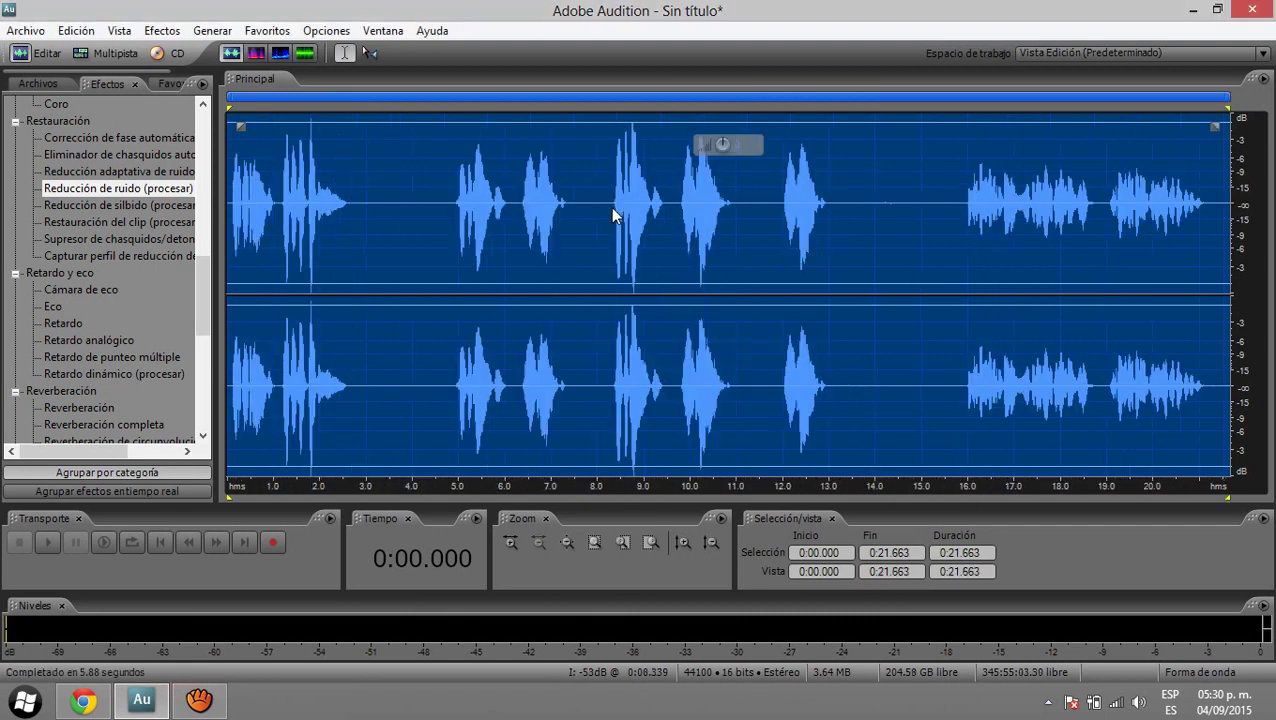
pyautogui.click(235, 295)
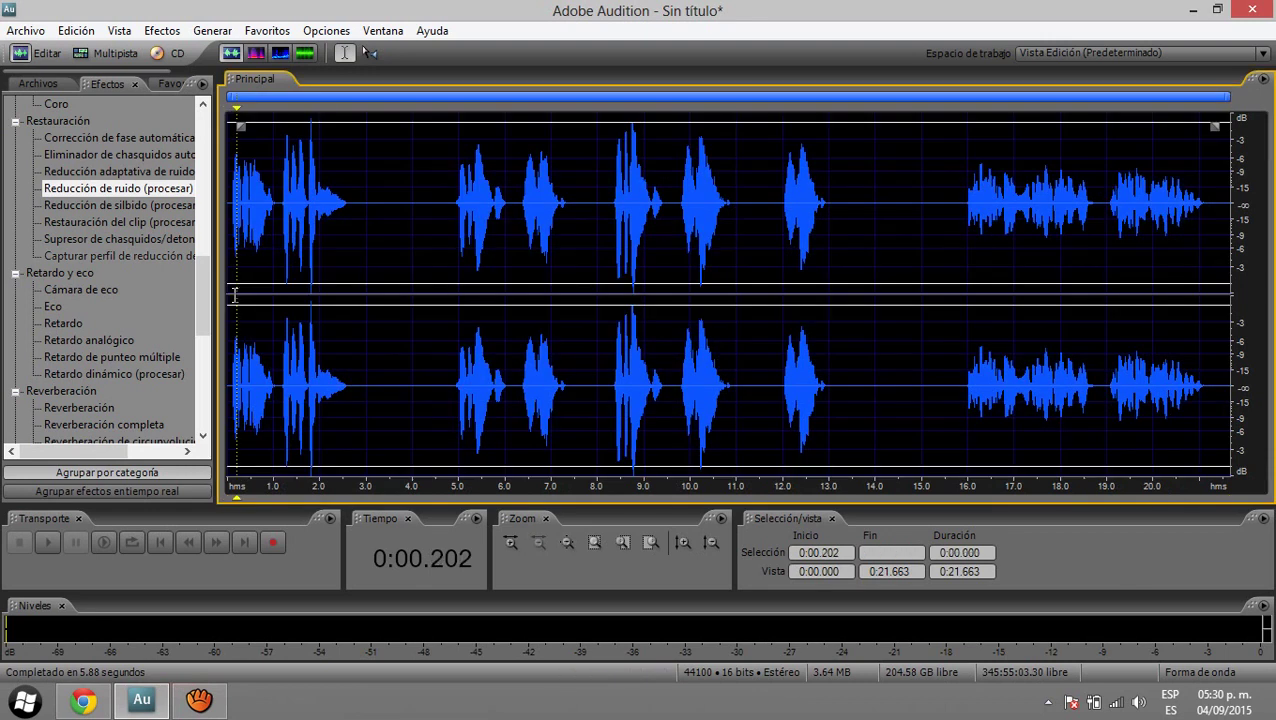
pyautogui.scroll(2, 459, 294)
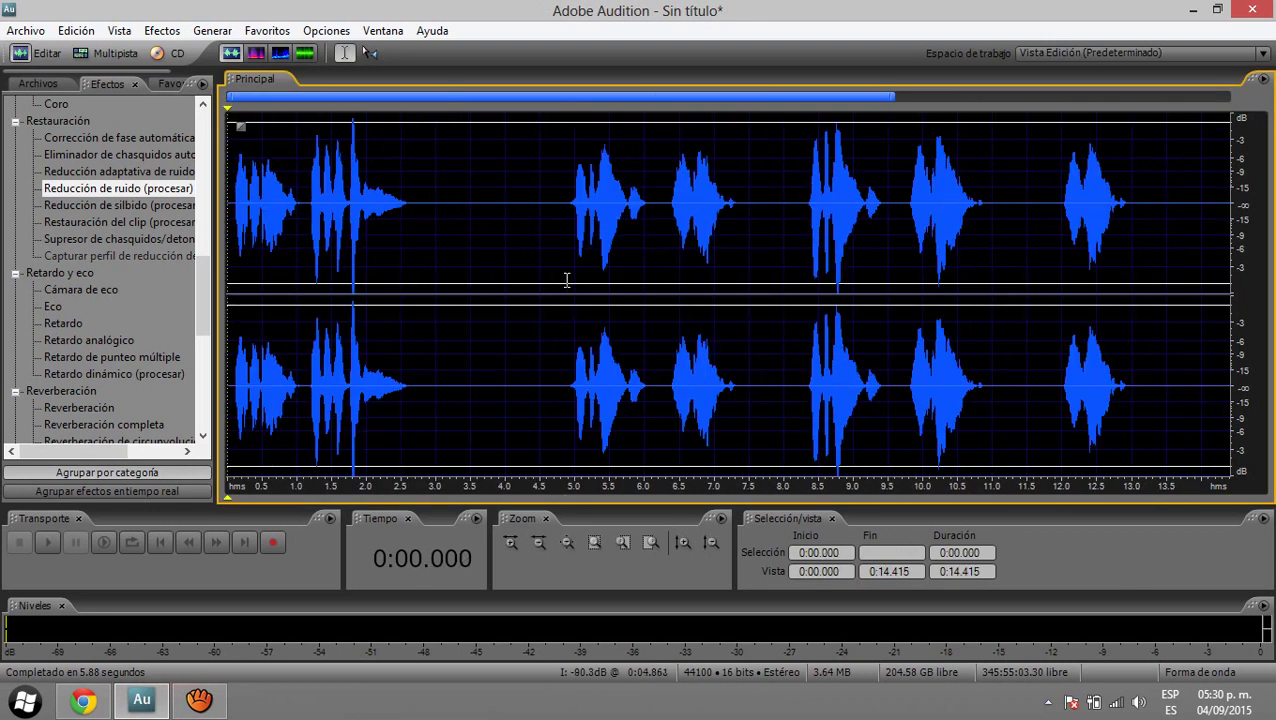
pyautogui.click(566, 280)
pyautogui.press('space')
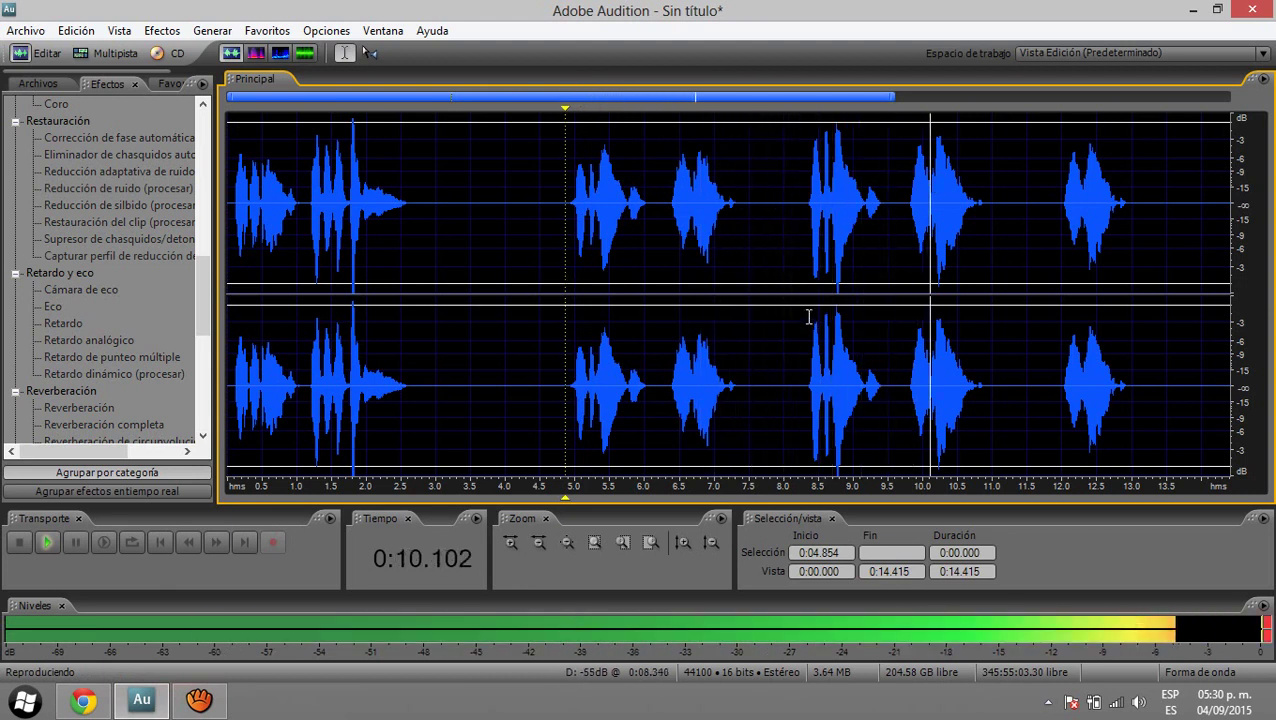
pyautogui.press('space')
pyautogui.moveTo(805, 317); pyautogui.dragTo(424, 314)
pyautogui.press('Delete')
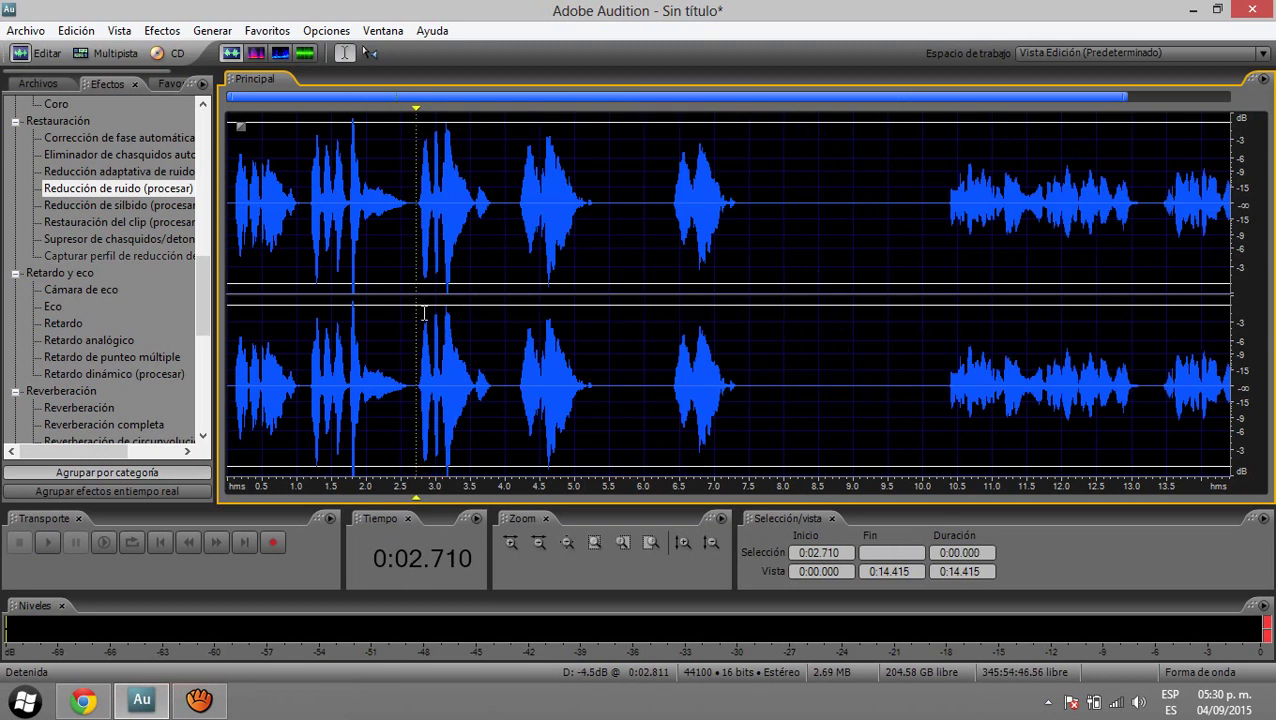
# - Play the phrase at about 0:06.594, and delete the audio from 0:05.500 to 0:10.127
pyautogui.click(687, 342)
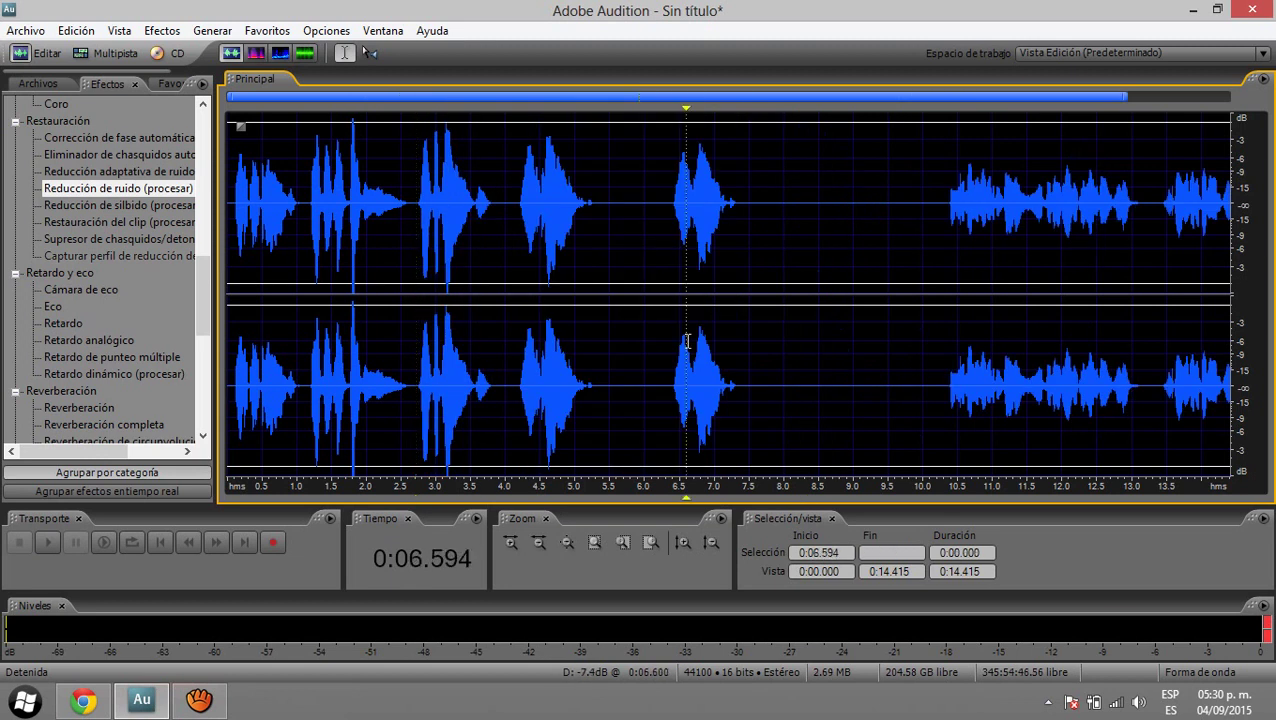
pyautogui.press('space')
pyautogui.press('space')
pyautogui.moveTo(612, 342); pyautogui.dragTo(932, 380)
pyautogui.press('Delete')
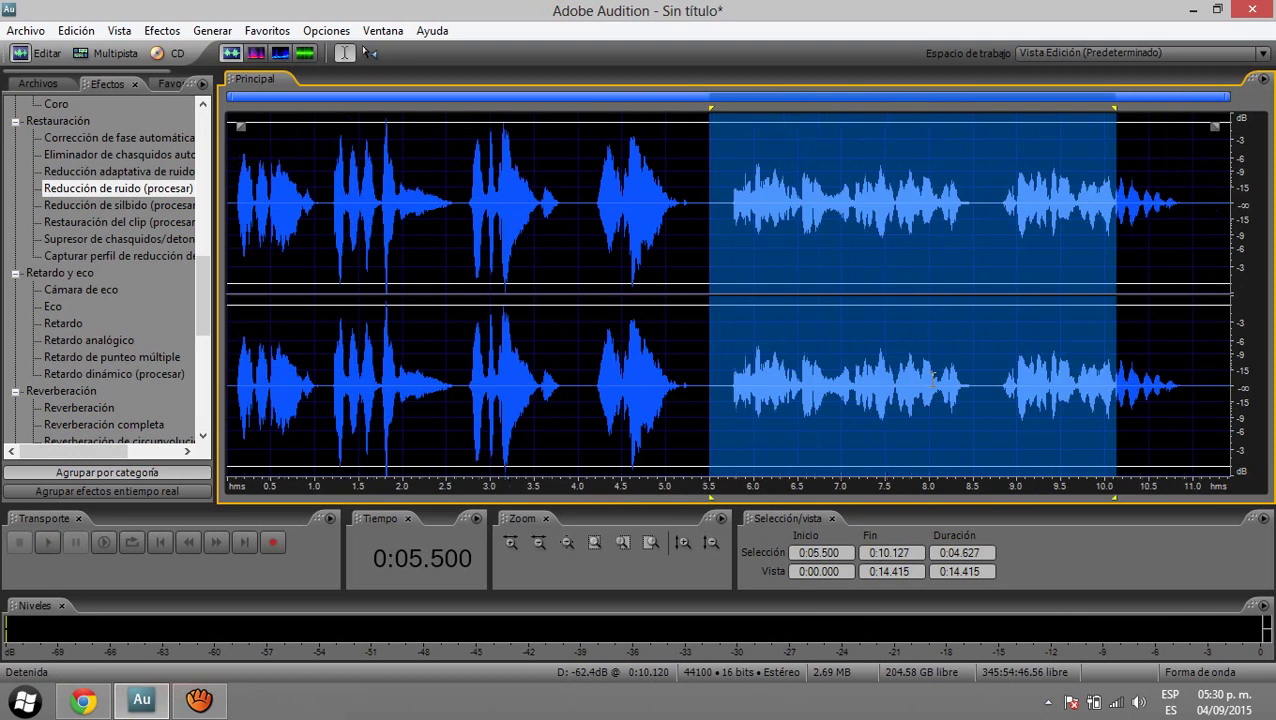
# - Listen to the remaining audio from 0:05.500 and delete everything from that point to the end of the file
pyautogui.press('space')
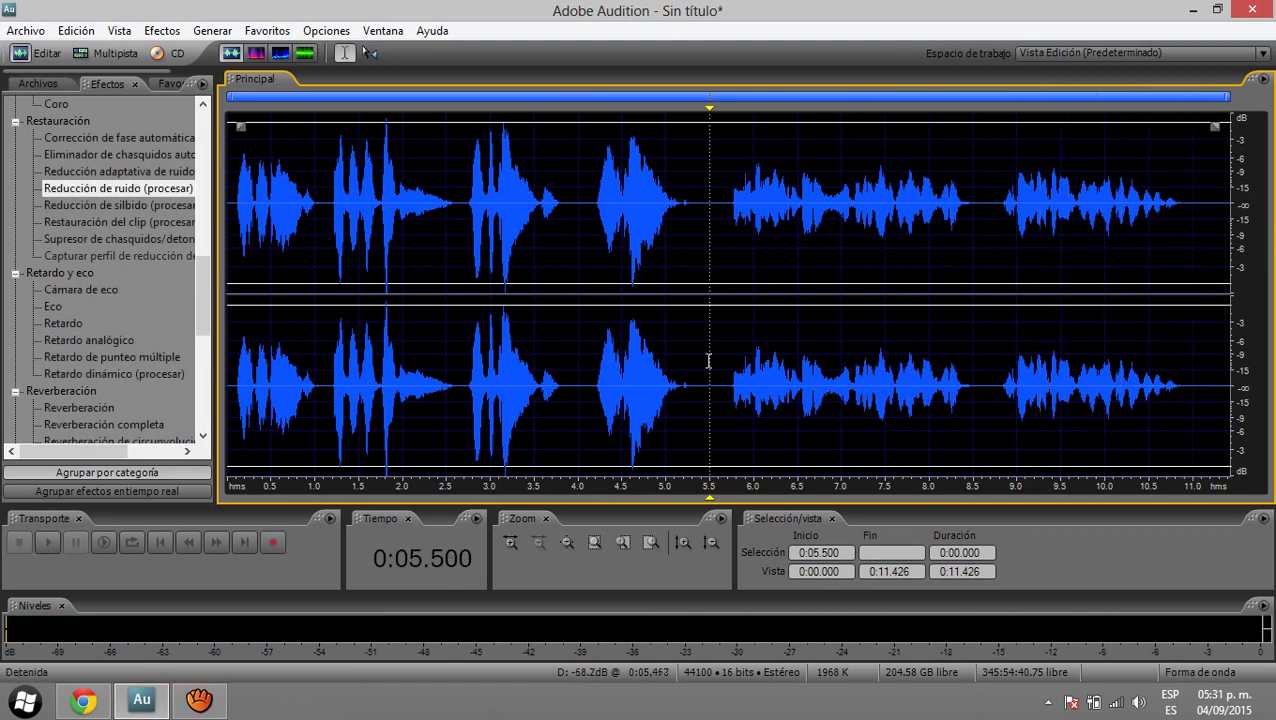
pyautogui.moveTo(708, 360); pyautogui.dragTo(1228, 360)
pyautogui.scroll(2, 968, 140)
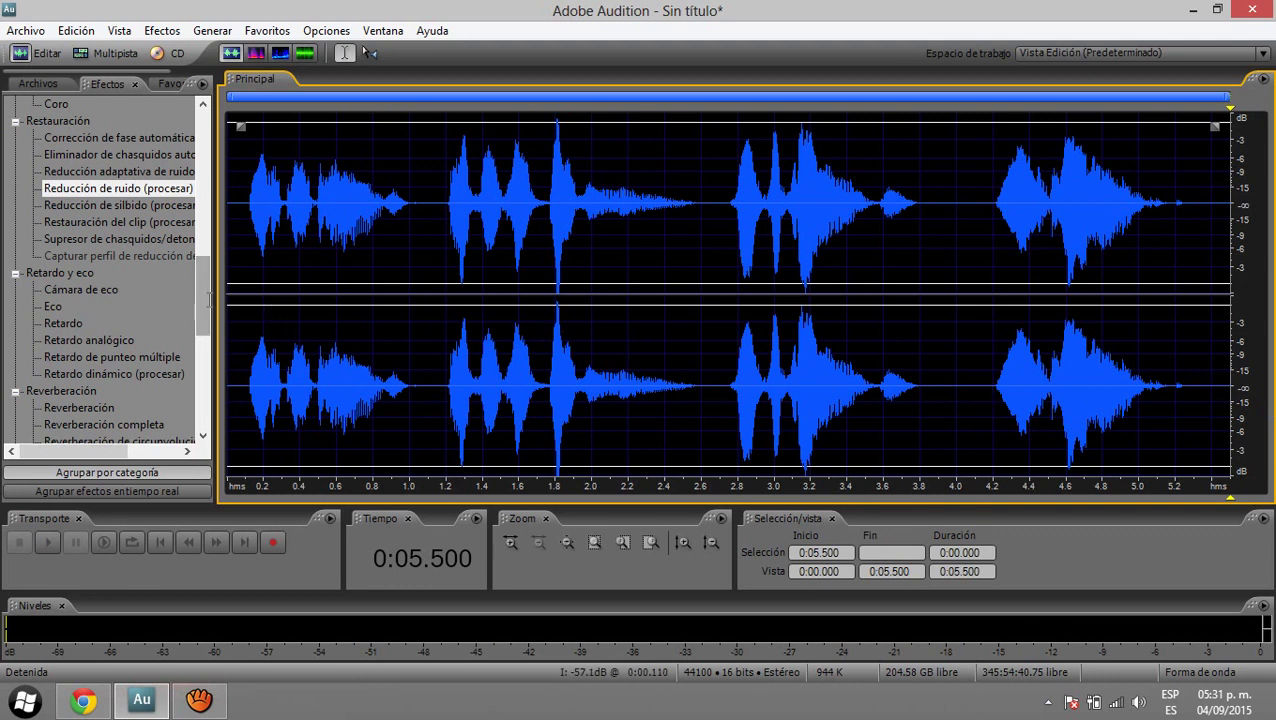
# - Apply Amplificación/Transición with the Center Wave preset and Procesamiento dinámico with its existing curve to the whole recording
pyautogui.moveTo(205, 298); pyautogui.dragTo(211, 140)
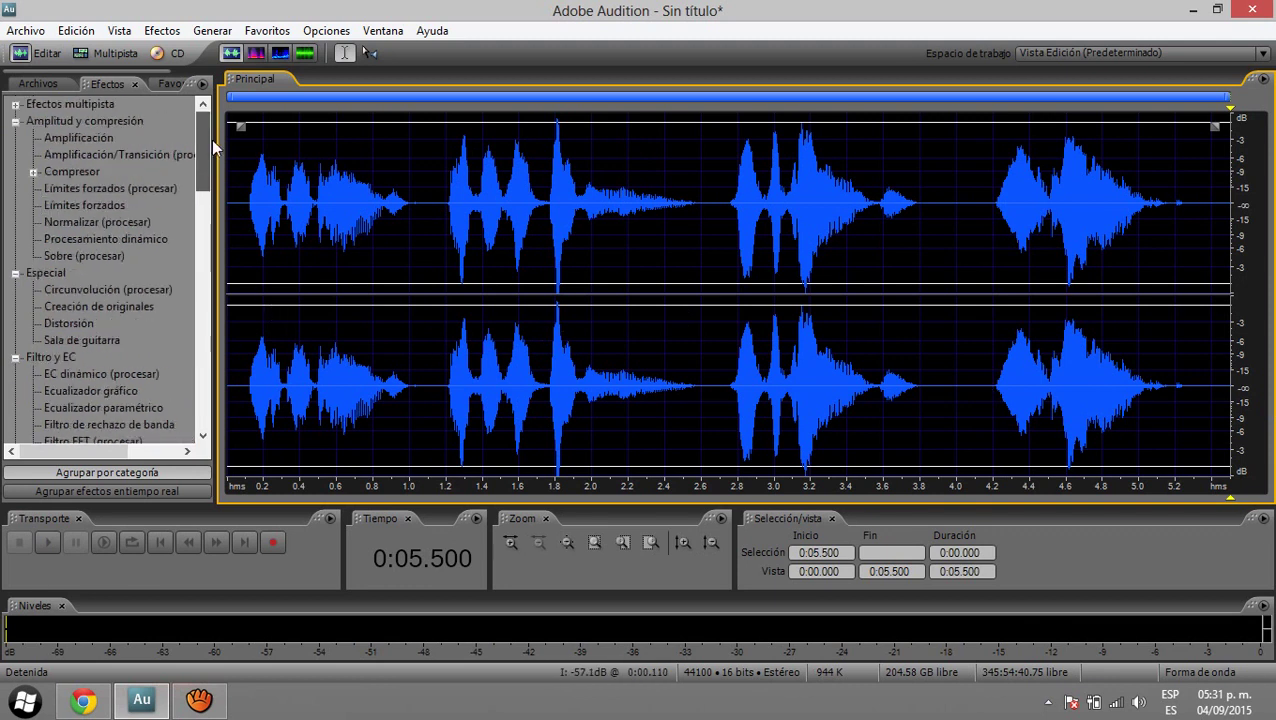
pyautogui.doubleClick(158, 157)
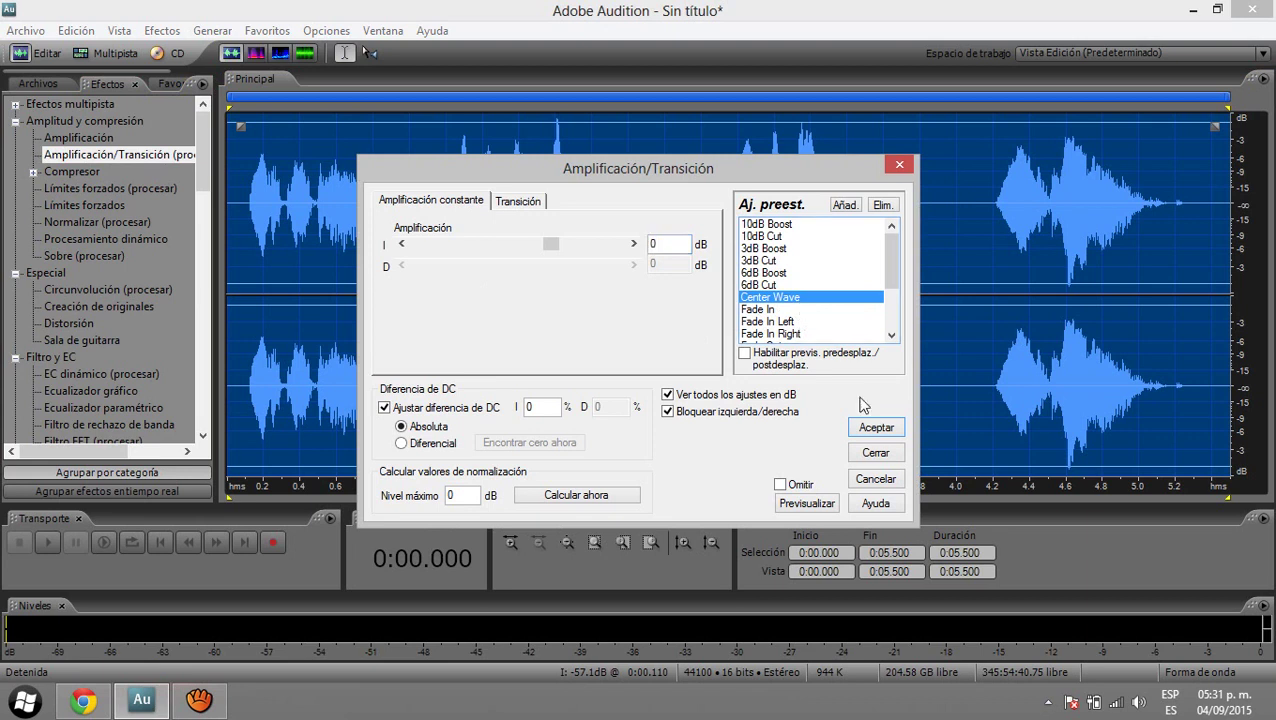
pyautogui.click(876, 428)
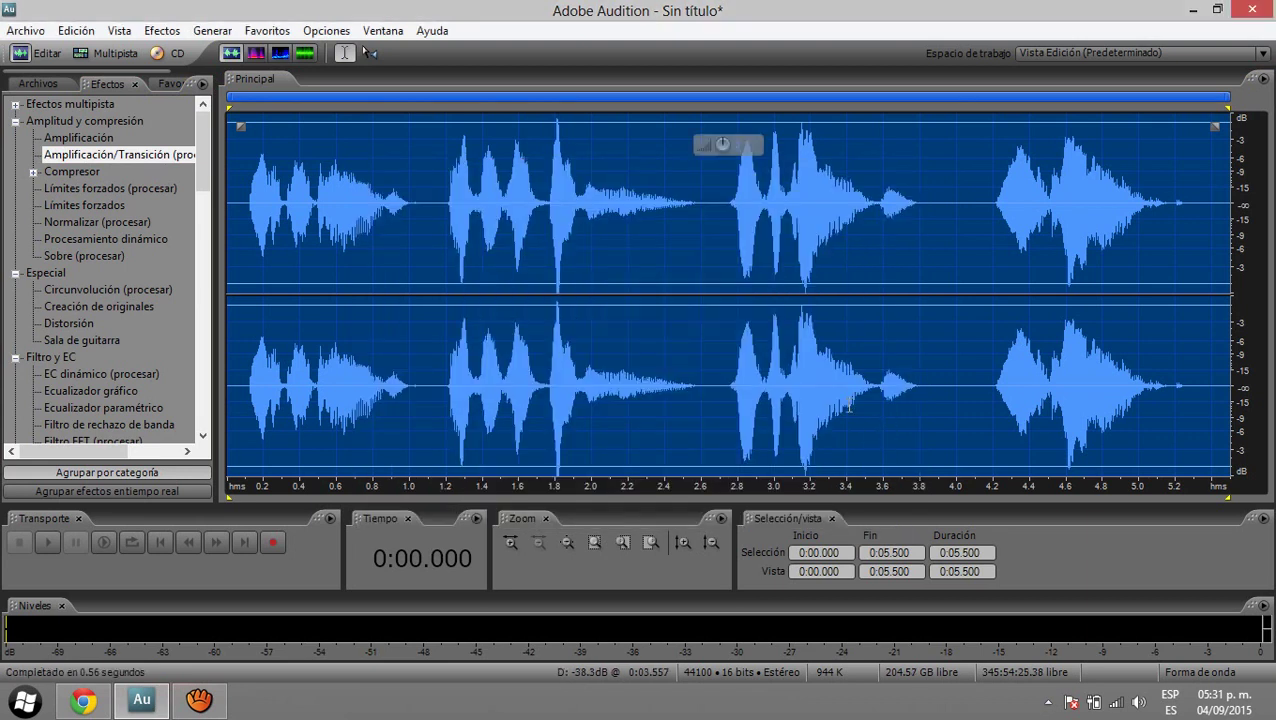
pyautogui.doubleClick(110, 241)
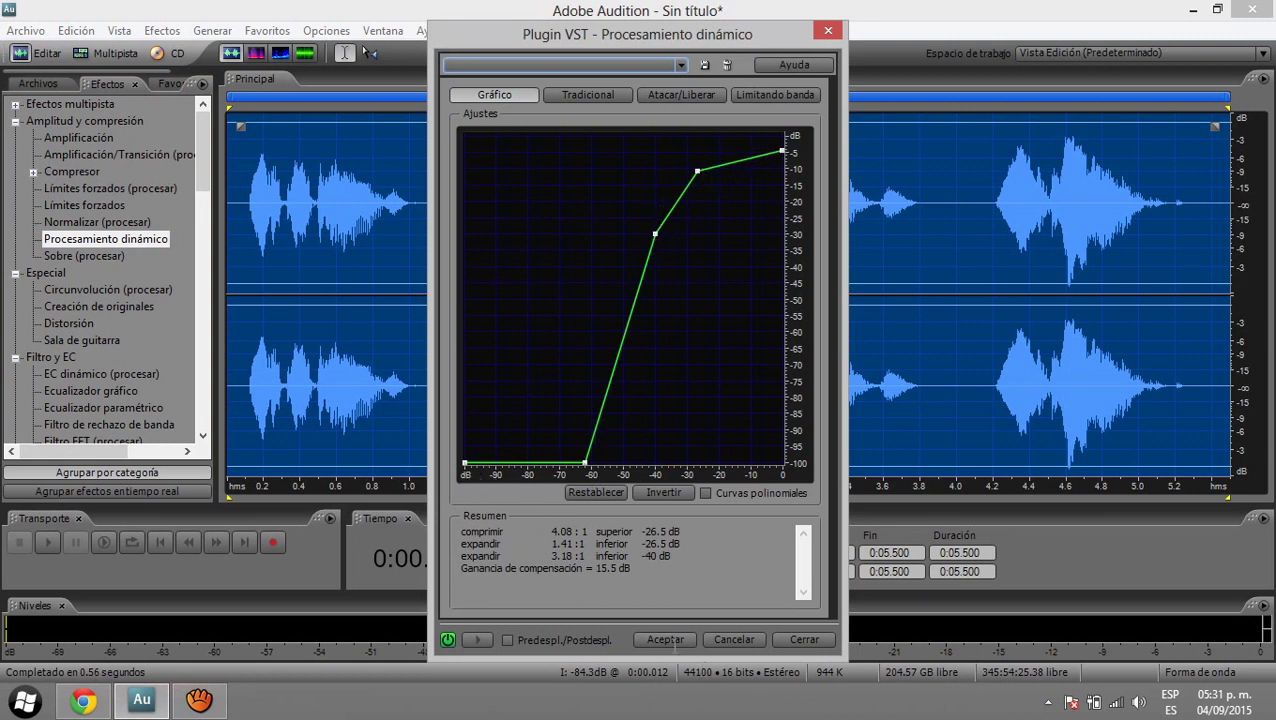
pyautogui.click(668, 639)
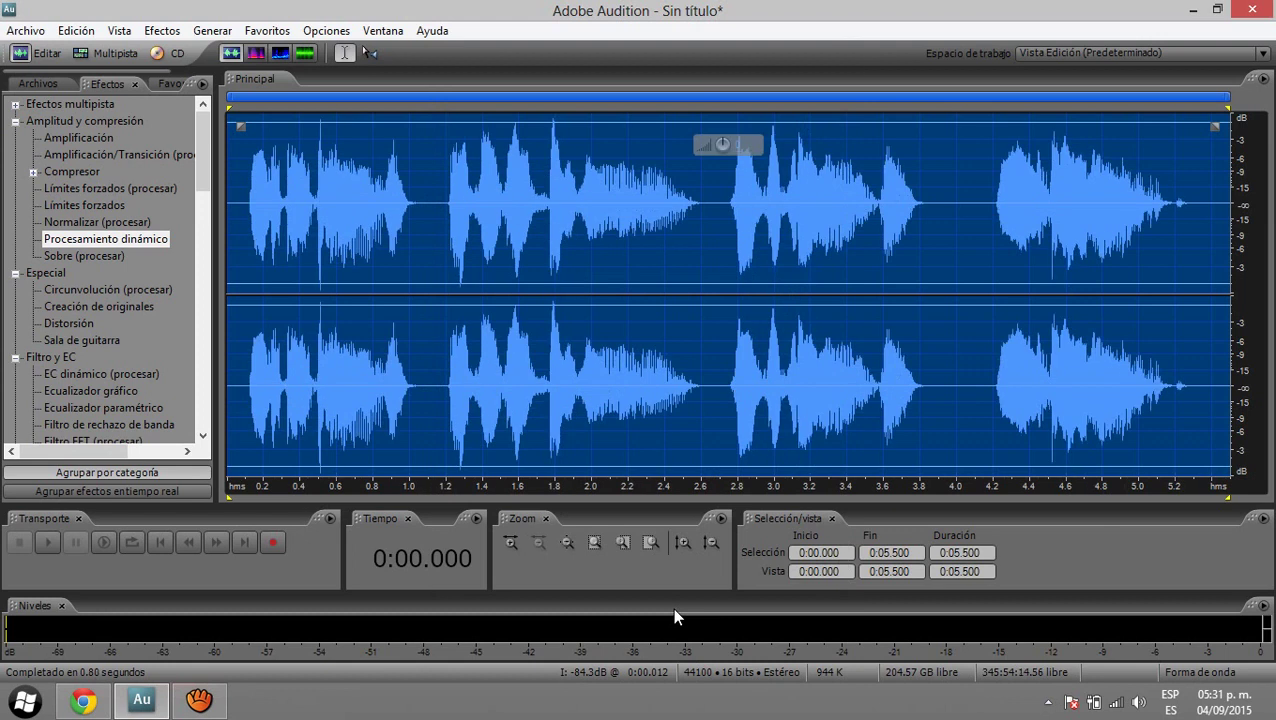
# - Delete the short silence before the first word at the start of the recording
pyautogui.click(251, 256)
pyautogui.moveTo(248, 256); pyautogui.dragTo(173, 257)
pyautogui.press('Delete')
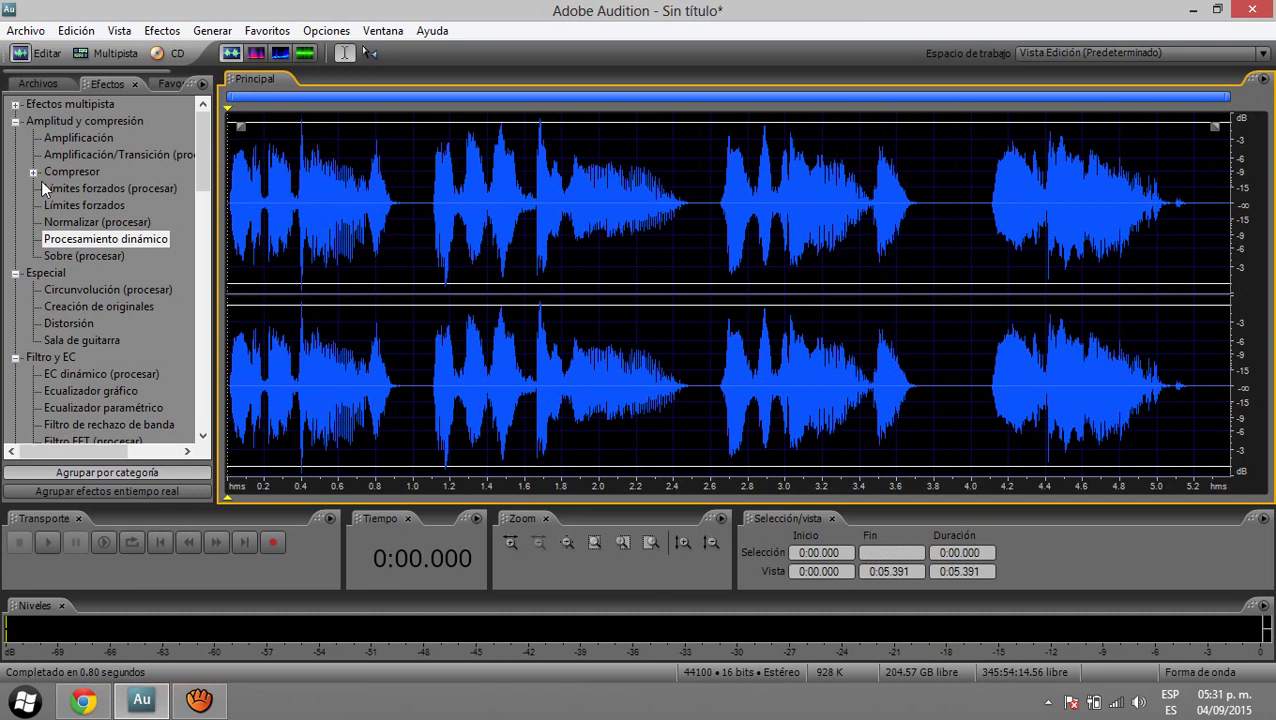
# - Apply the multibanda compressor with the Classical Master preset to the whole recording
pyautogui.click(34, 171)
pyautogui.click(96, 205)
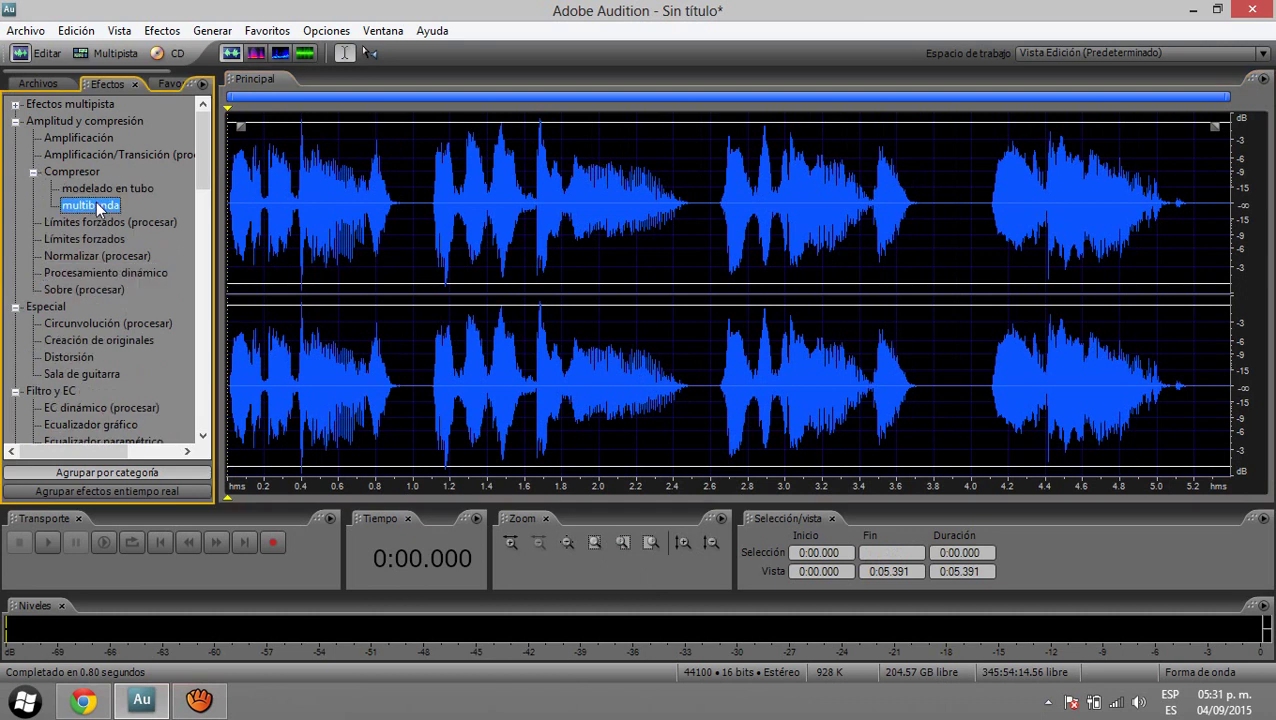
pyautogui.doubleClick(104, 210)
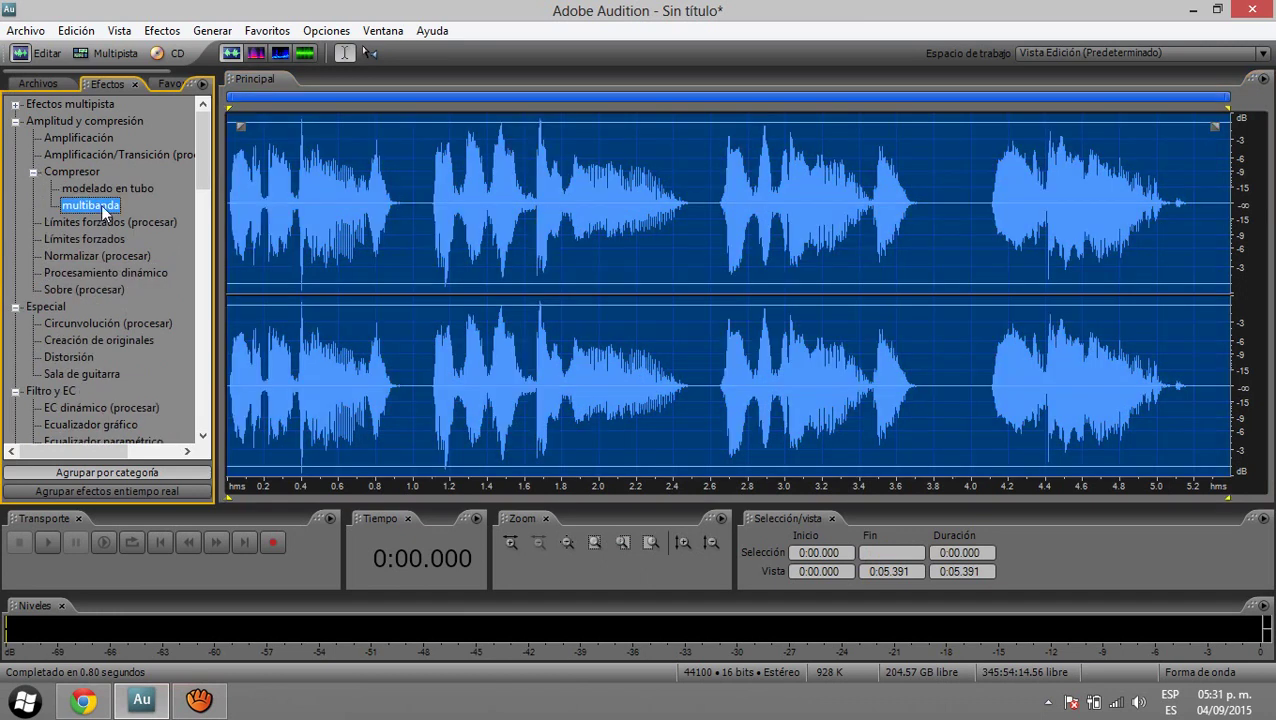
pyautogui.click(704, 107)
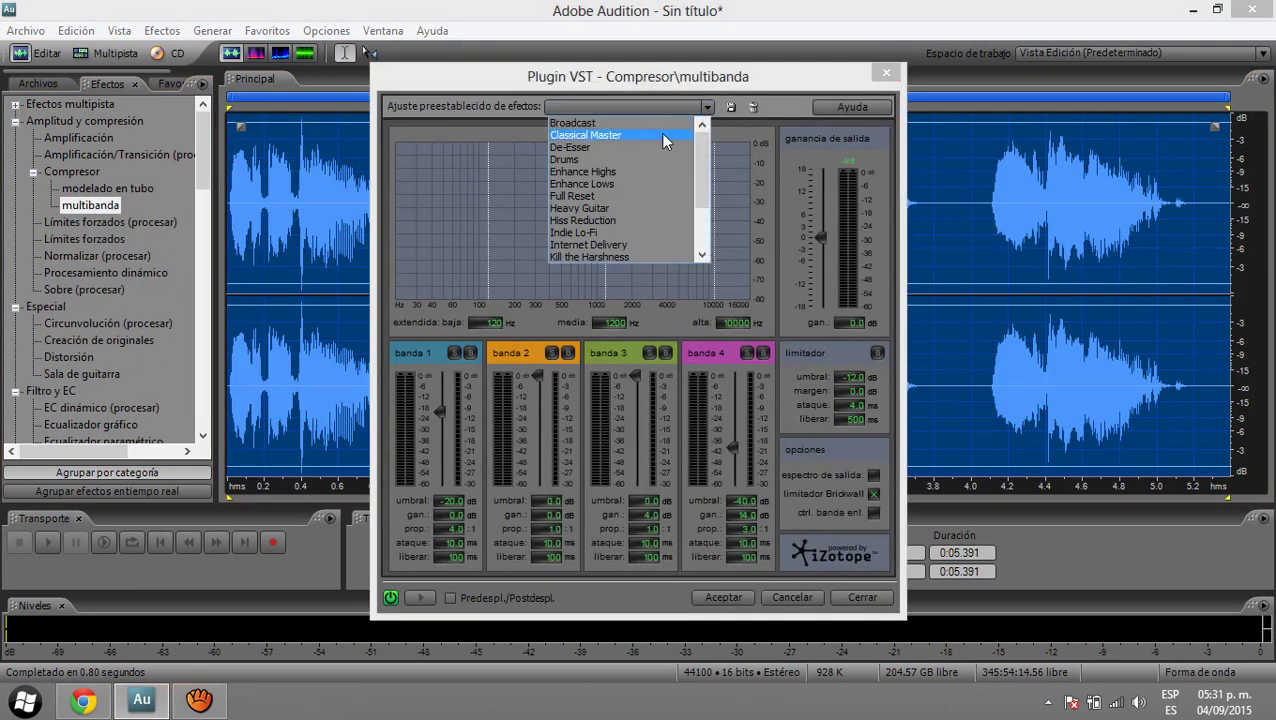
pyautogui.click(664, 136)
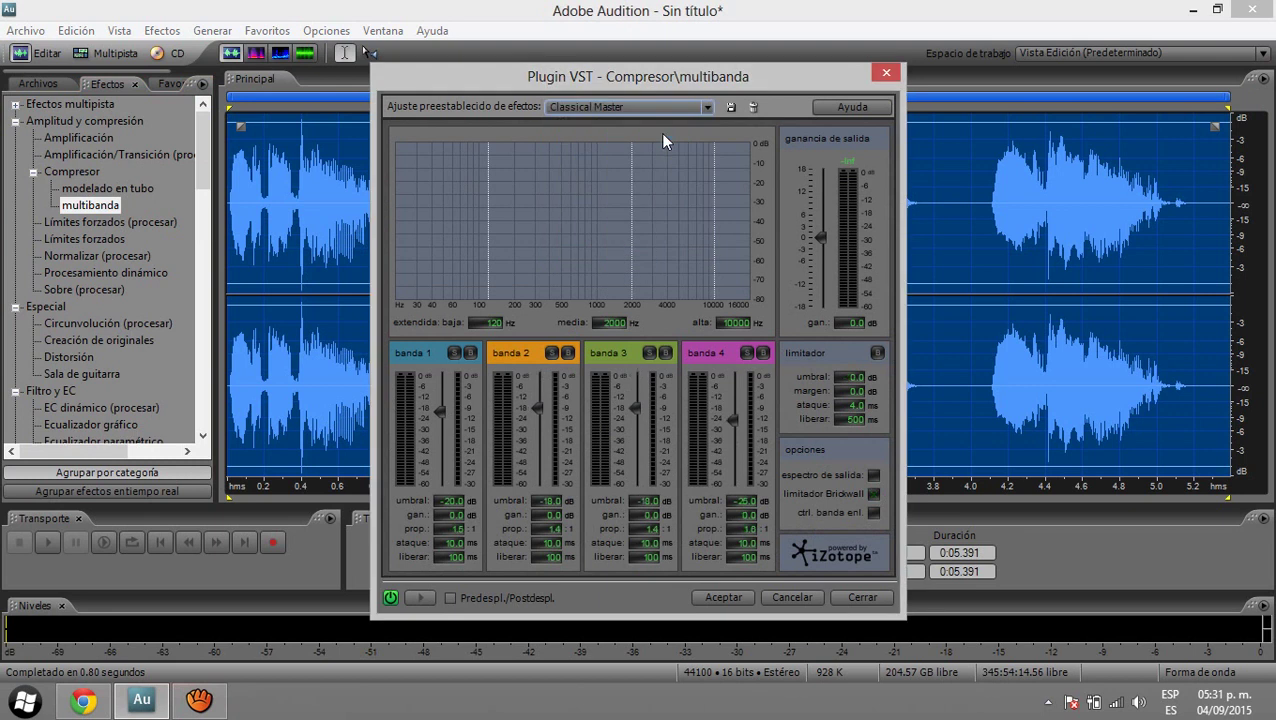
pyautogui.click(716, 600)
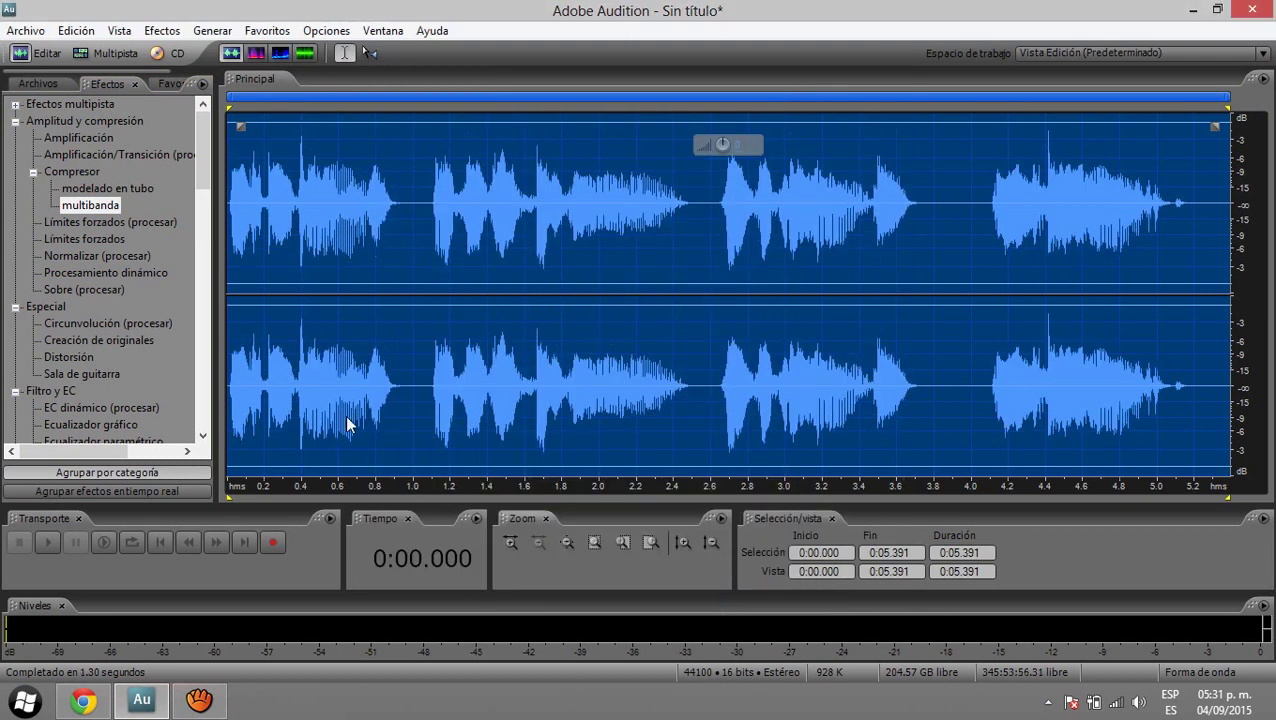
# - Preview the Bordeador modulation effect with its existing settings and apply it to the whole recording
pyautogui.moveTo(205, 150); pyautogui.dragTo(210, 285)
pyautogui.click(82, 242)
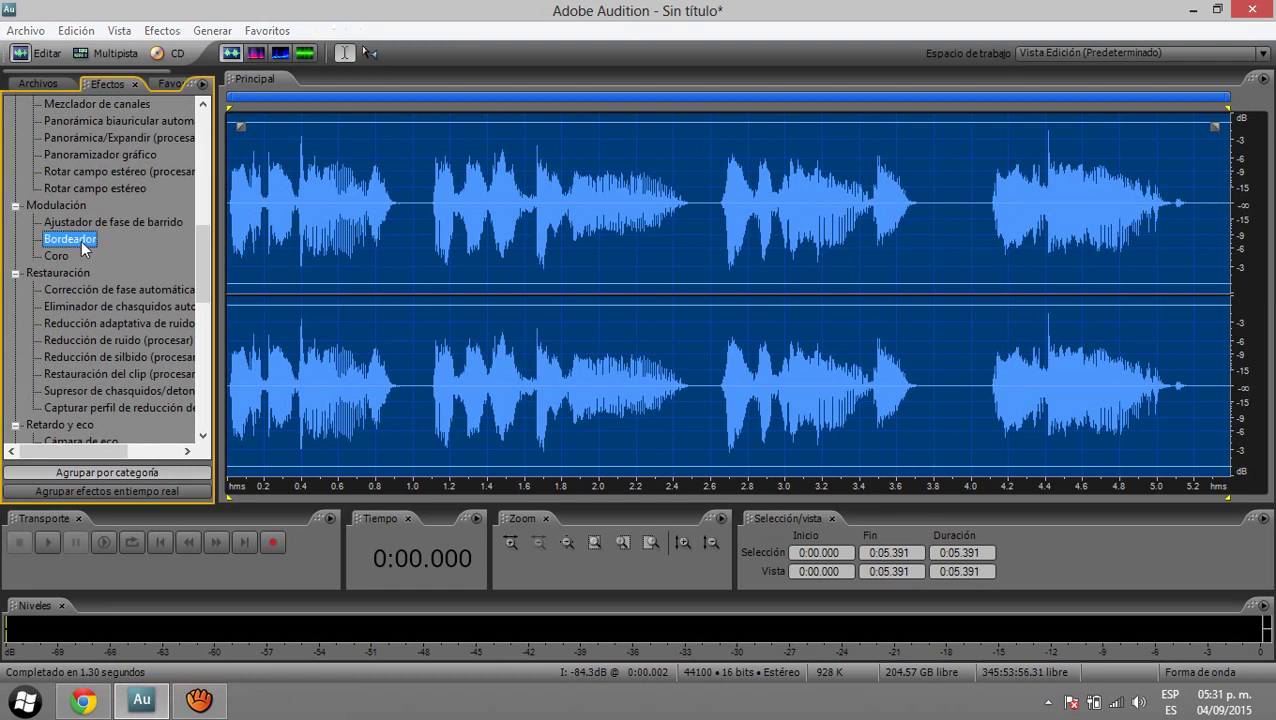
pyautogui.doubleClick(82, 245)
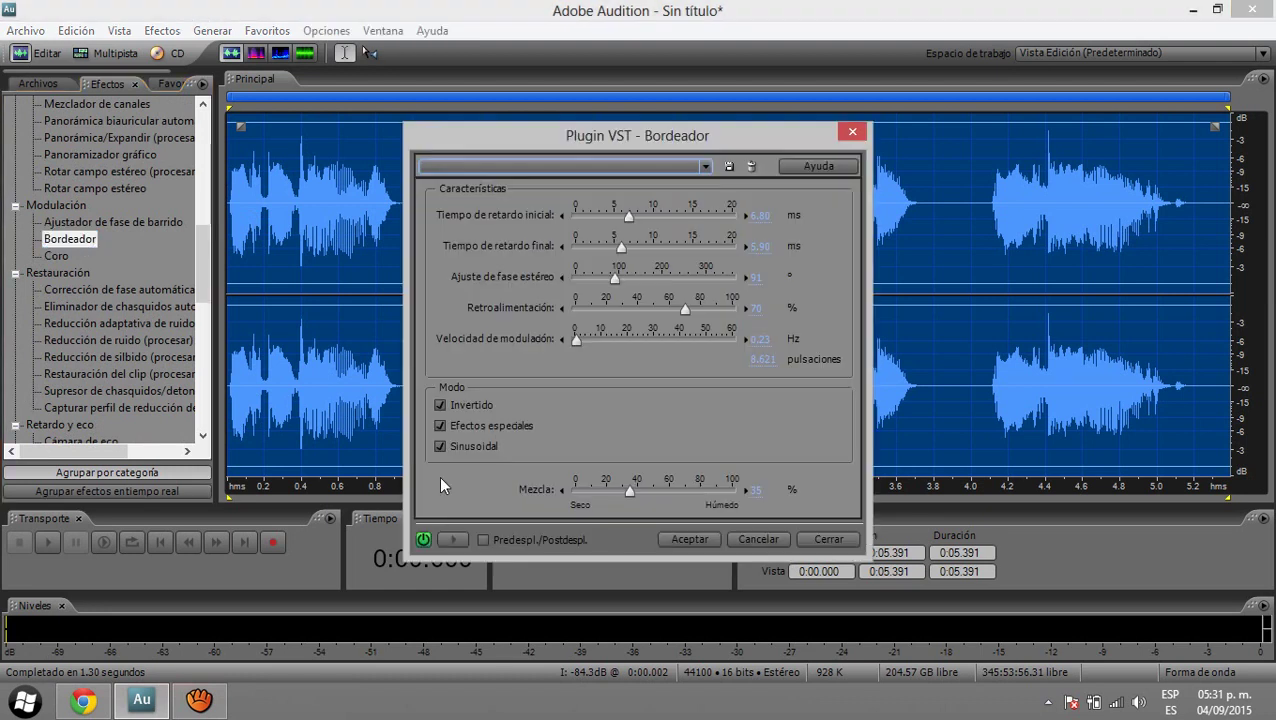
pyautogui.click(454, 541)
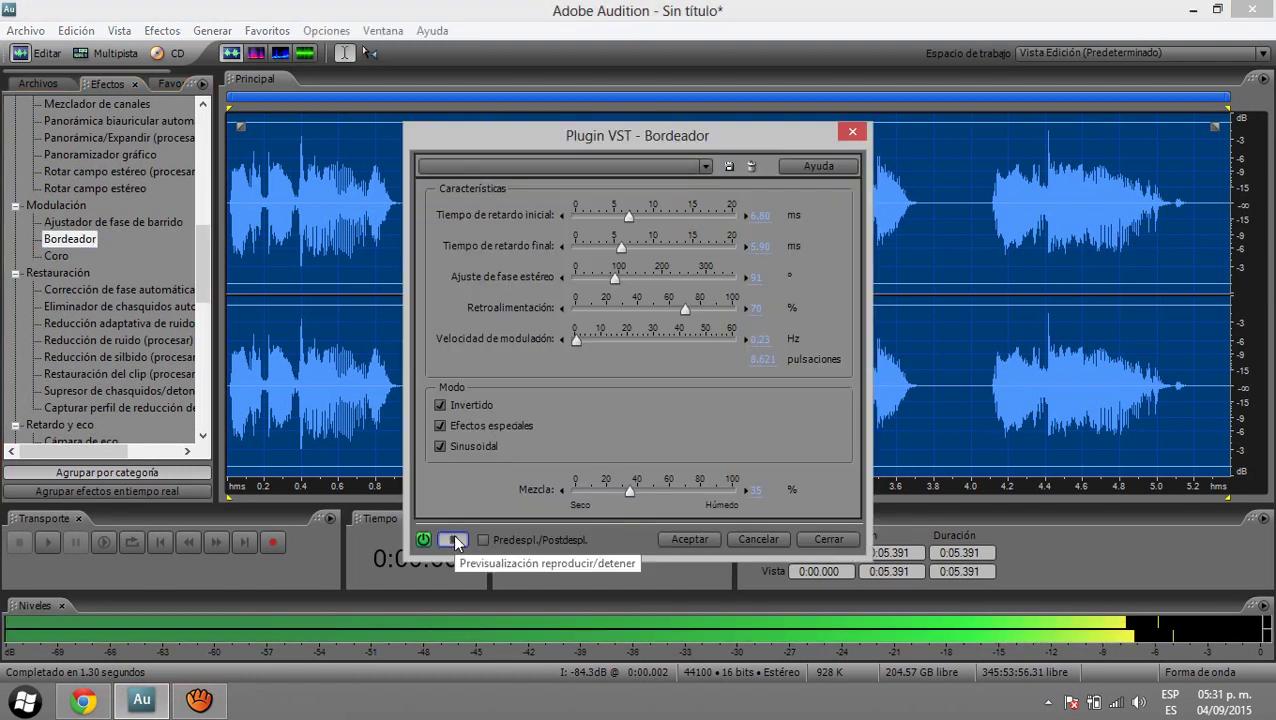
pyautogui.click(690, 540)
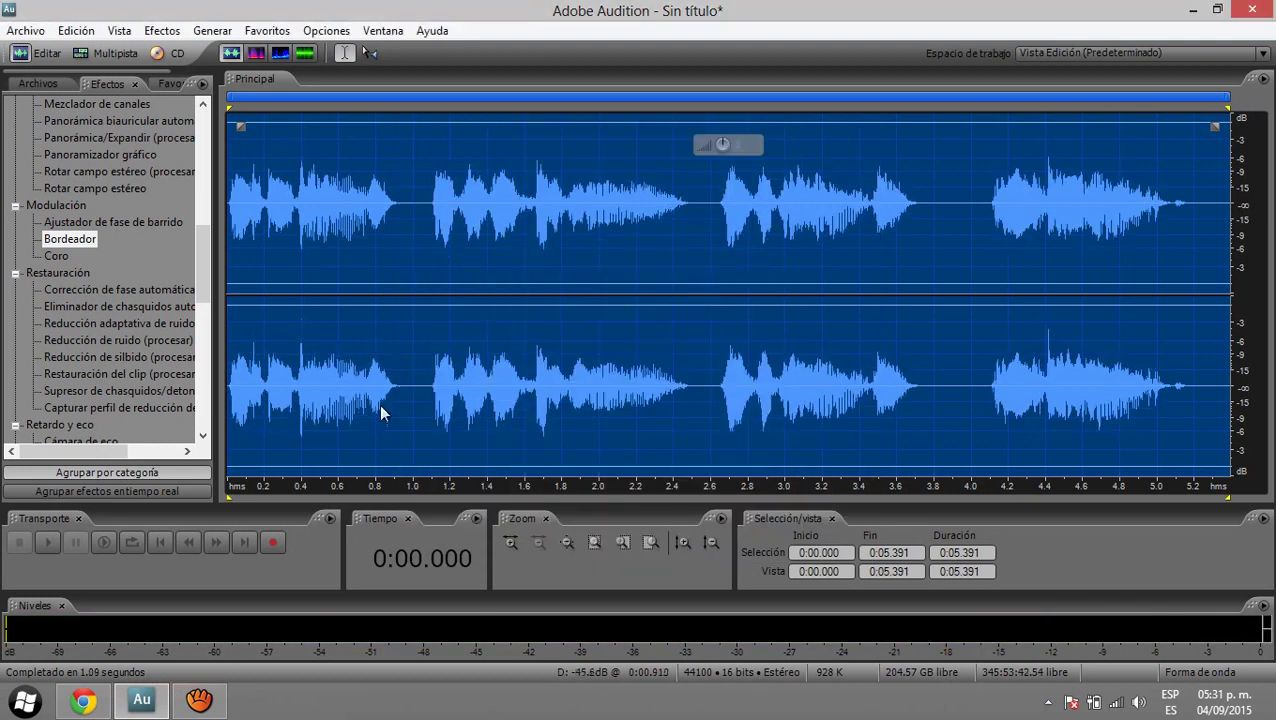
# - Apply manual Corrección de tono to the whole recording with the pitch edit line lowered to about -43 cents, previewing it first
pyautogui.moveTo(202, 250); pyautogui.dragTo(213, 326)
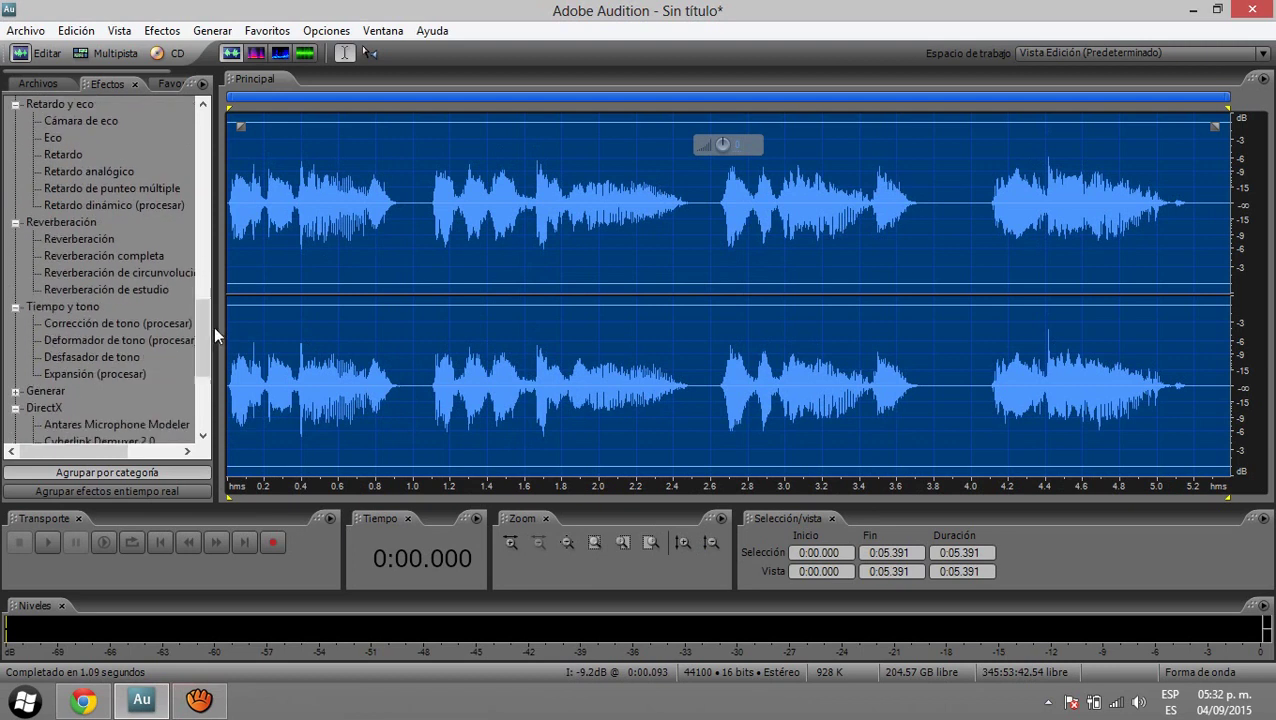
pyautogui.doubleClick(147, 318)
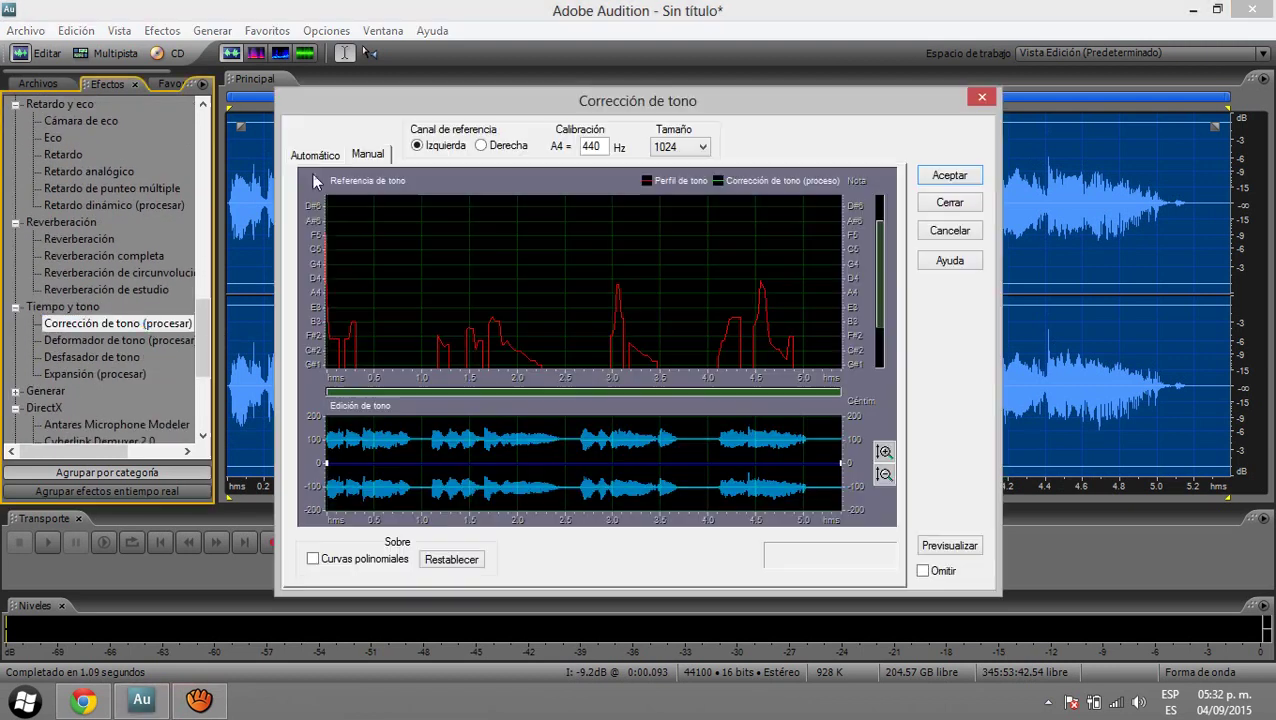
pyautogui.click(315, 154)
pyautogui.click(369, 389)
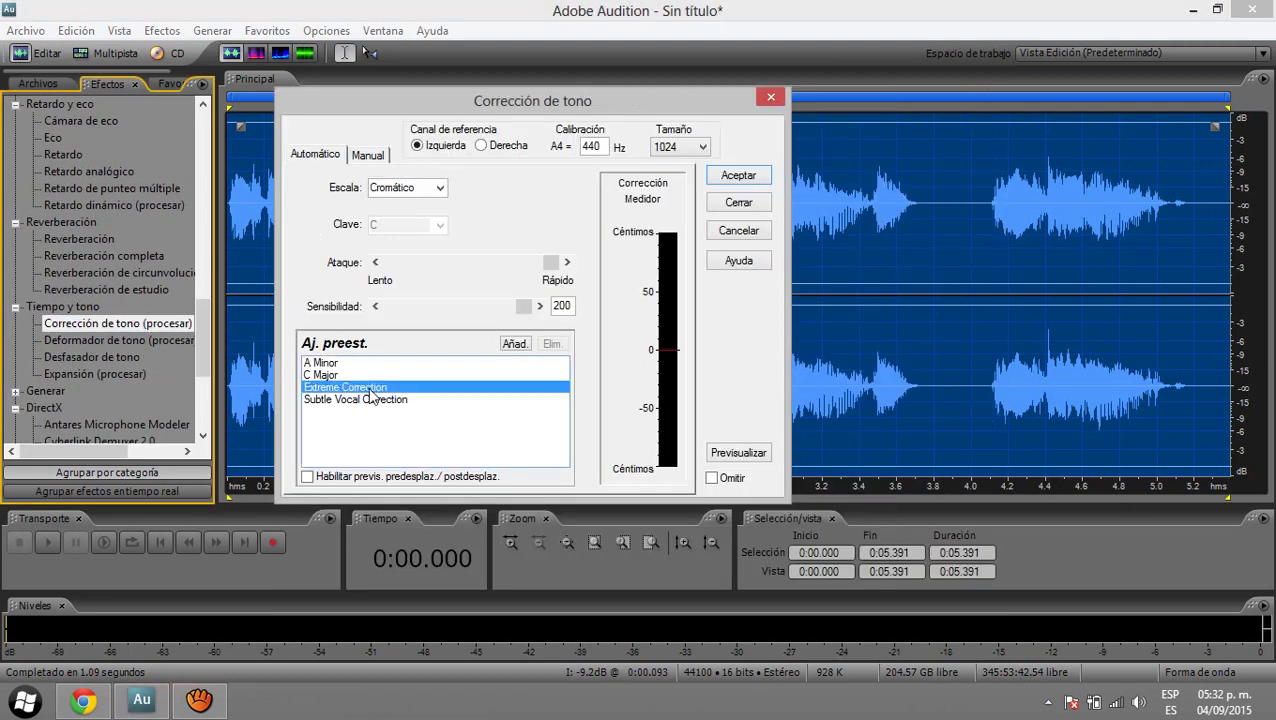
pyautogui.click(367, 155)
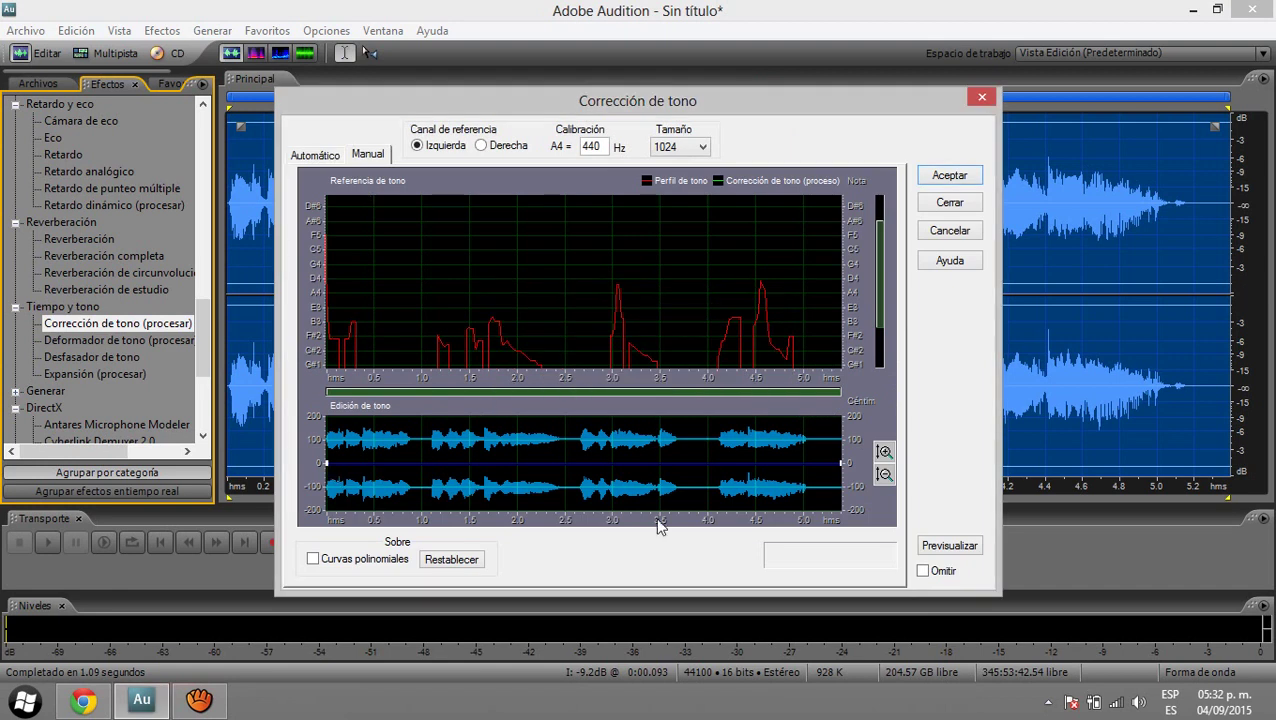
pyautogui.click(940, 546)
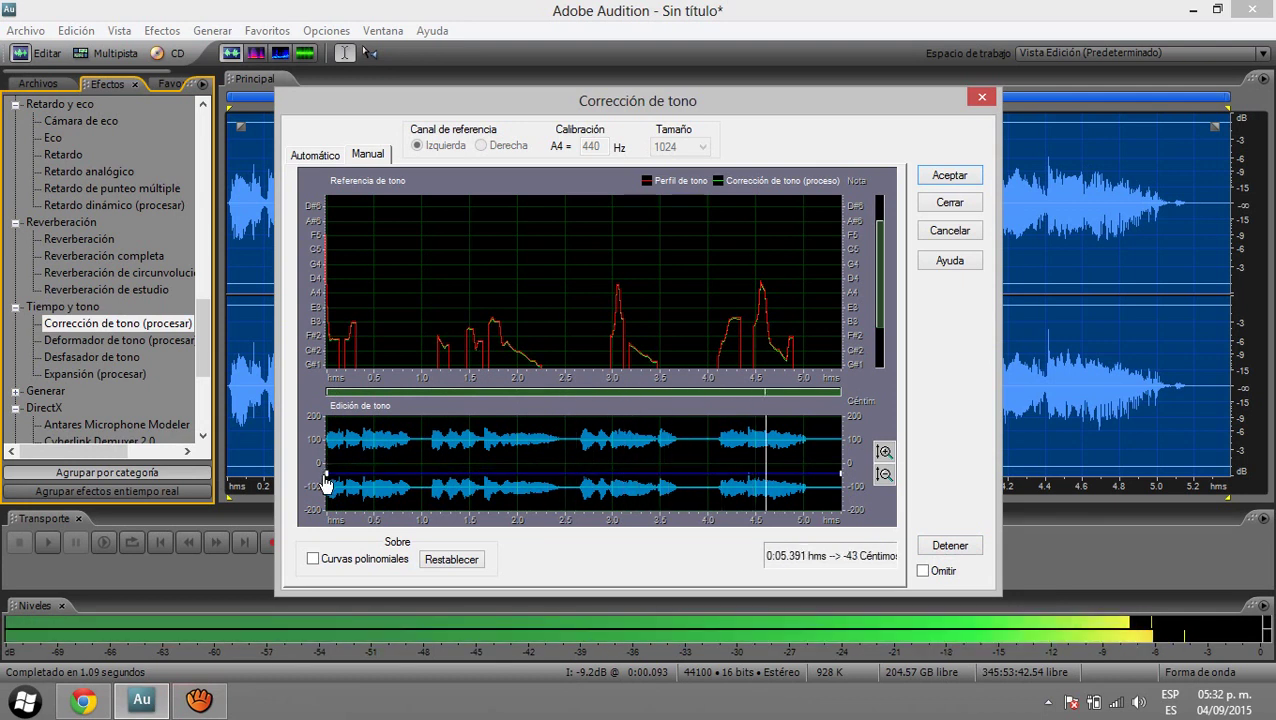
pyautogui.click(950, 177)
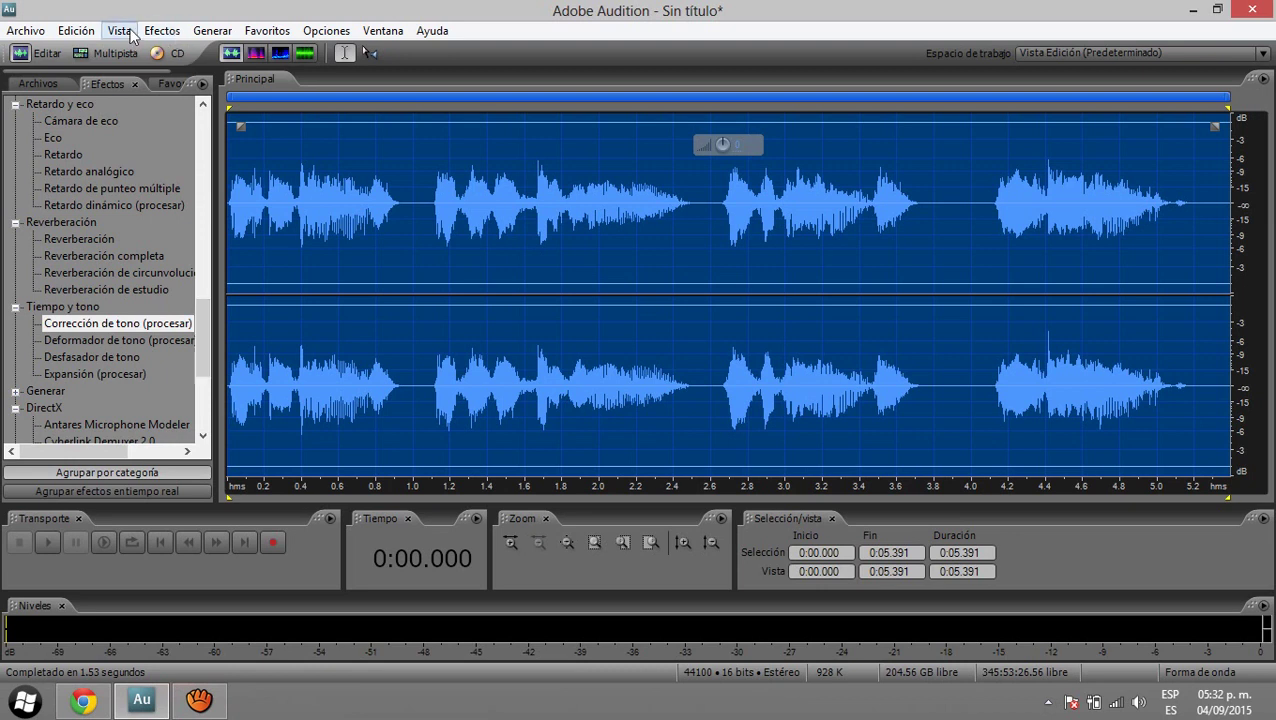
# - Apply Sony élastique Timestretch to the whole recording with ratio 0.910 and pitch shift of 0 semitones and -37.5 cents, previewing it first
pyautogui.click(162, 31)
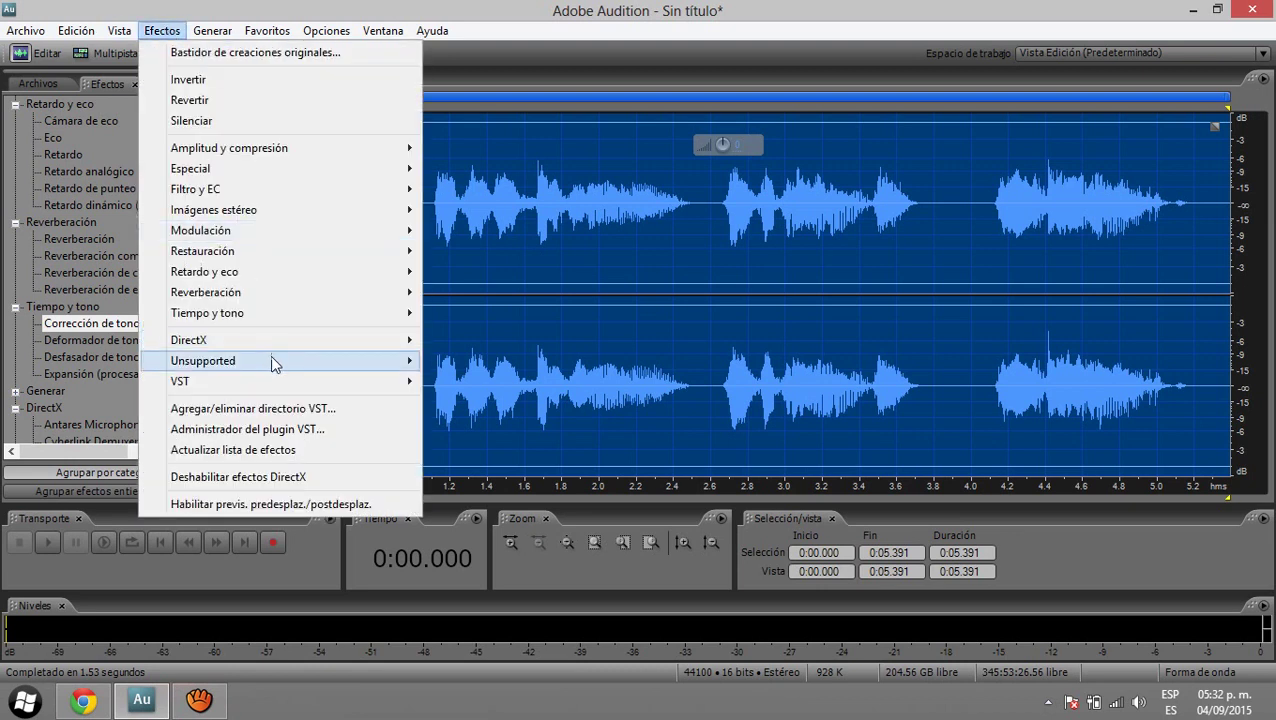
pyautogui.moveTo(272, 340)
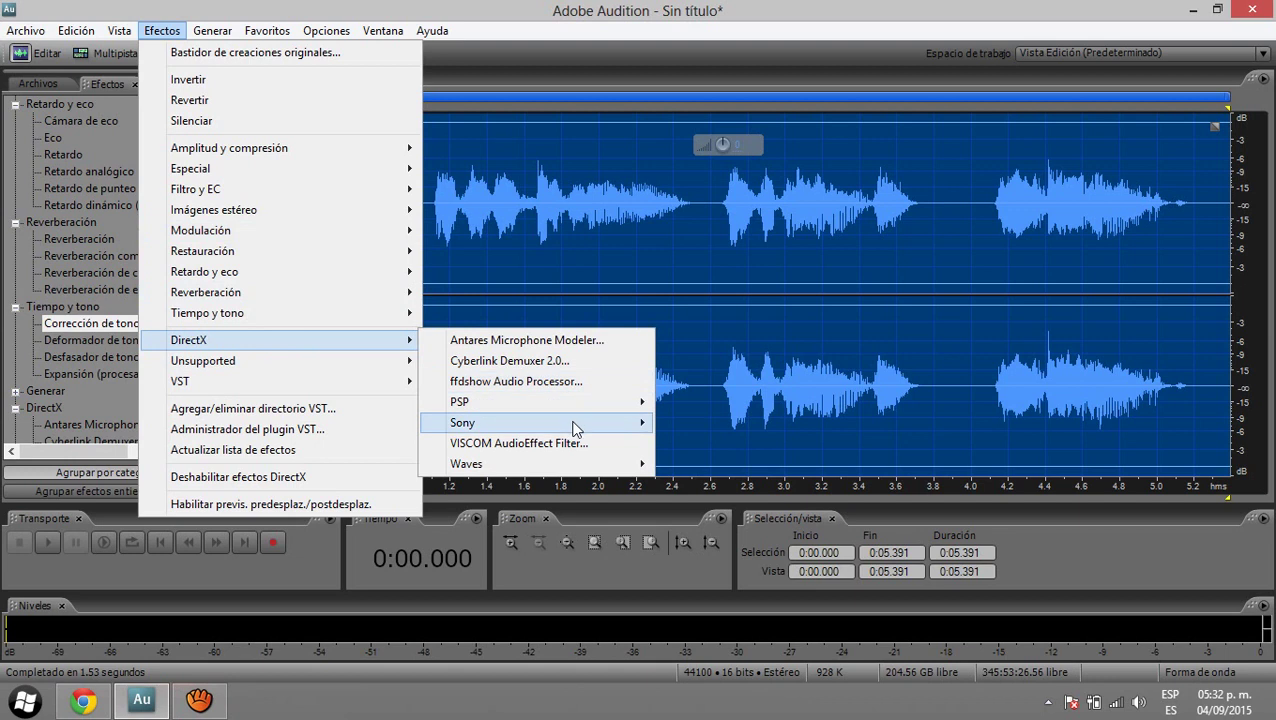
pyautogui.moveTo(575, 428)
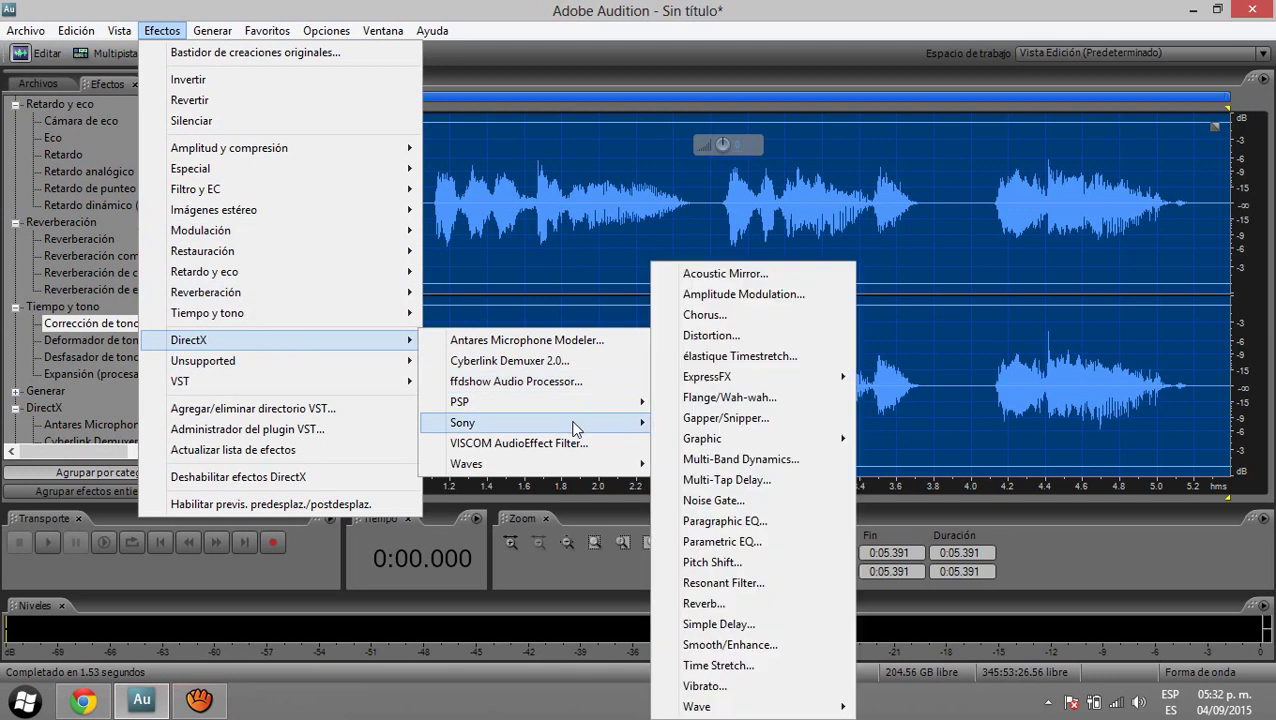
pyautogui.click(766, 358)
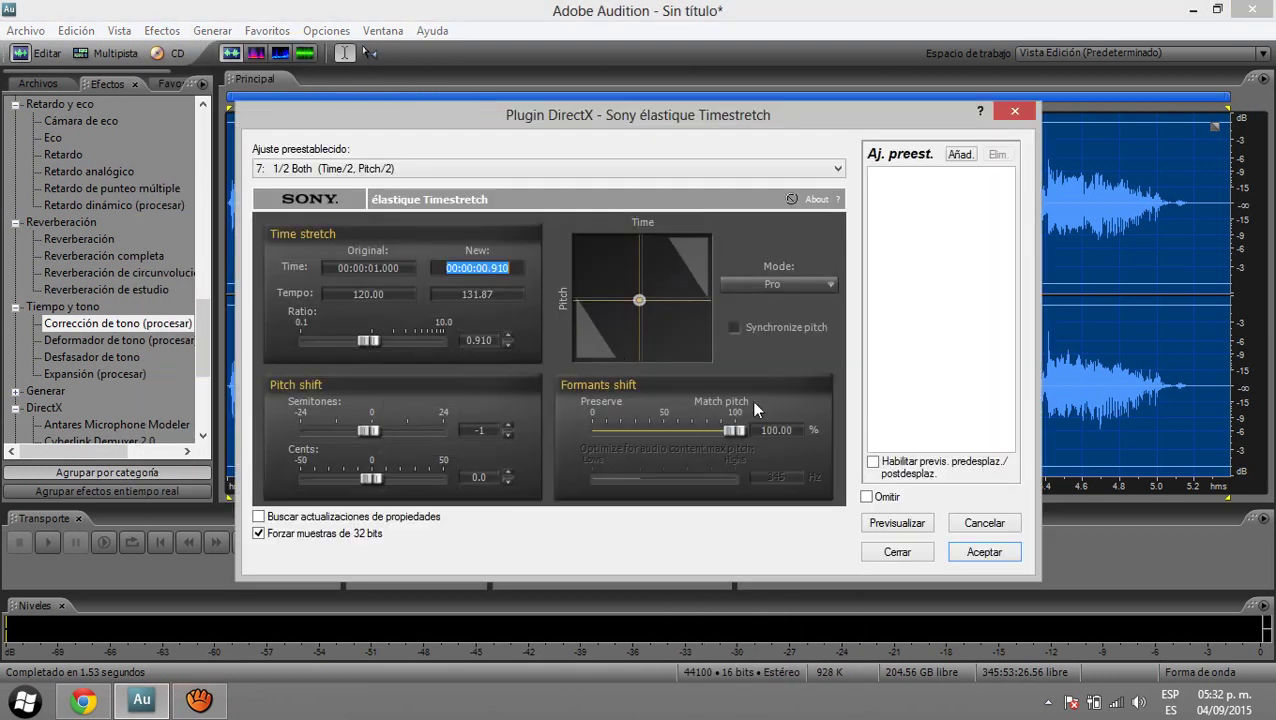
pyautogui.click(900, 524)
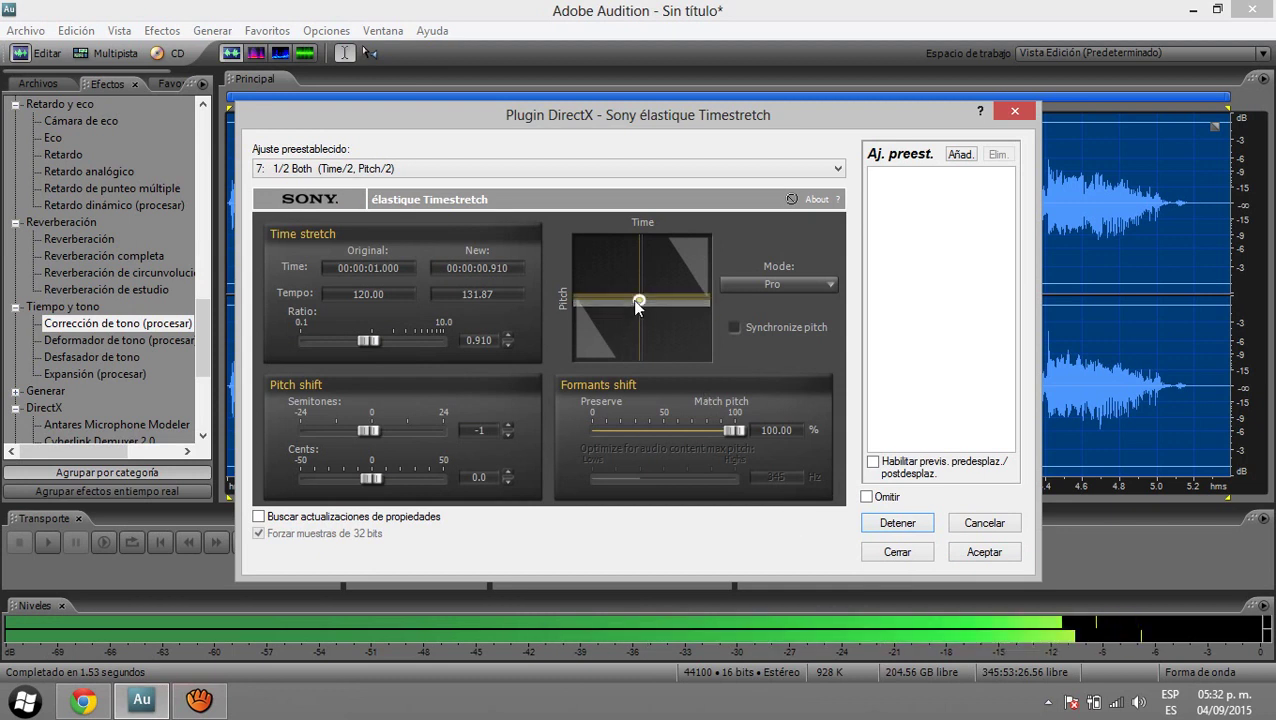
pyautogui.moveTo(640, 302); pyautogui.dragTo(640, 300)
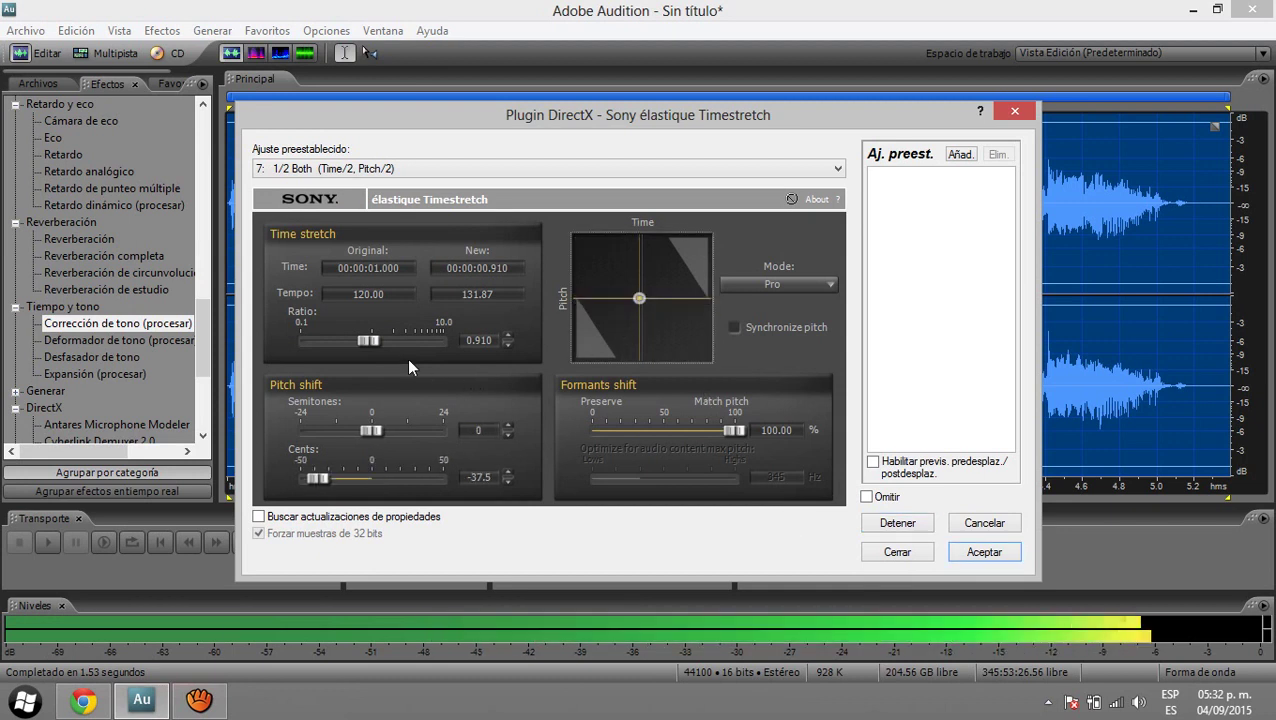
pyautogui.click(982, 556)
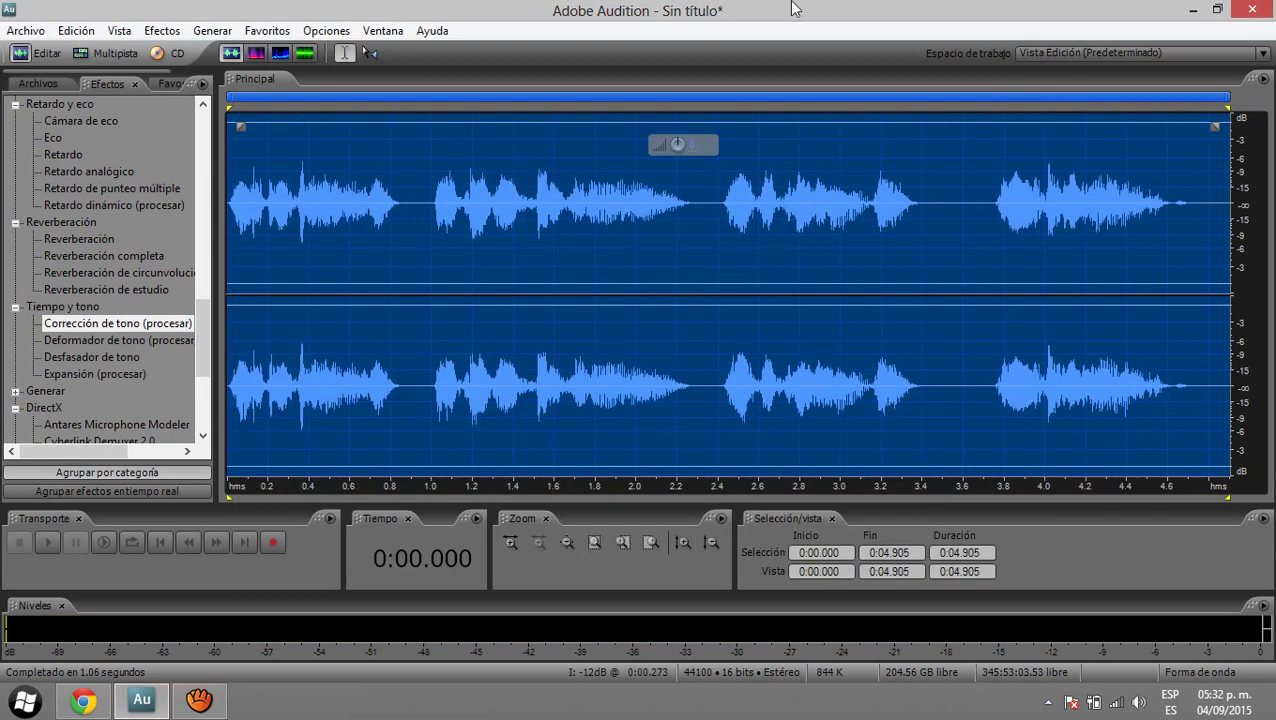
# - Apply Expansión to the whole recording, starting from the Speed Up preset and setting the ratio to 104 while previewing
pyautogui.scroll(-3, 168, 274)
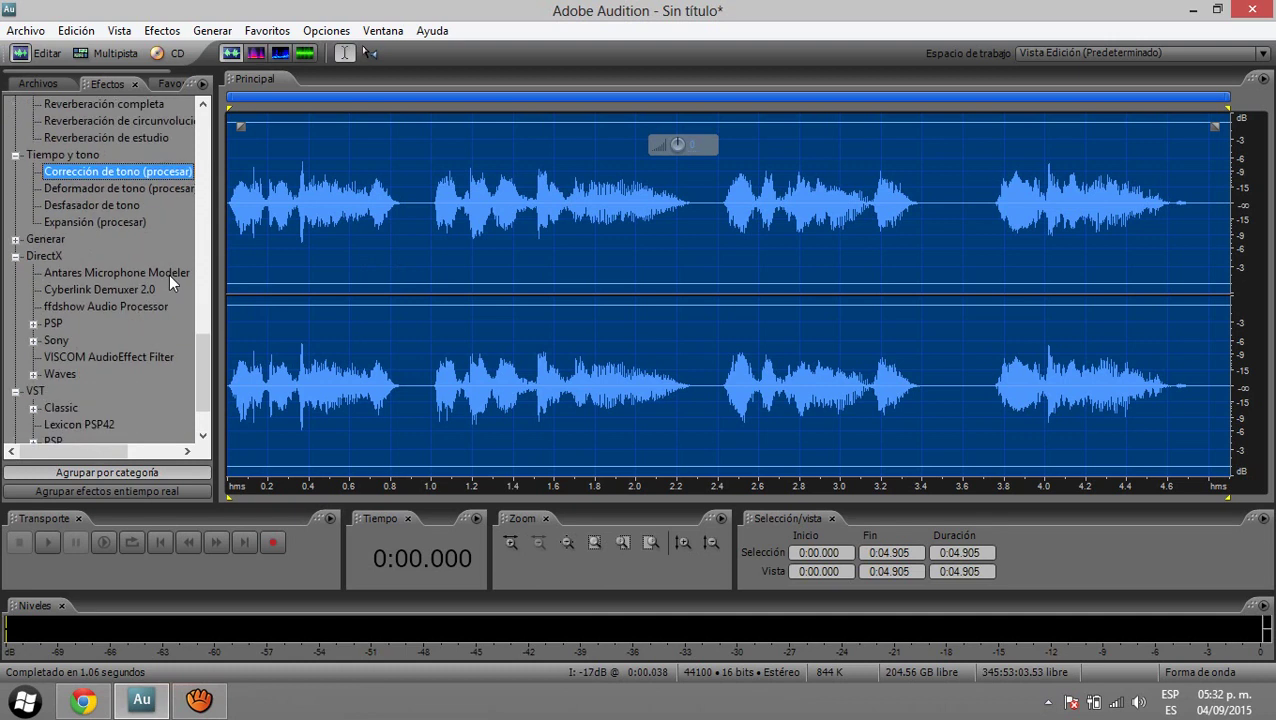
pyautogui.doubleClick(126, 222)
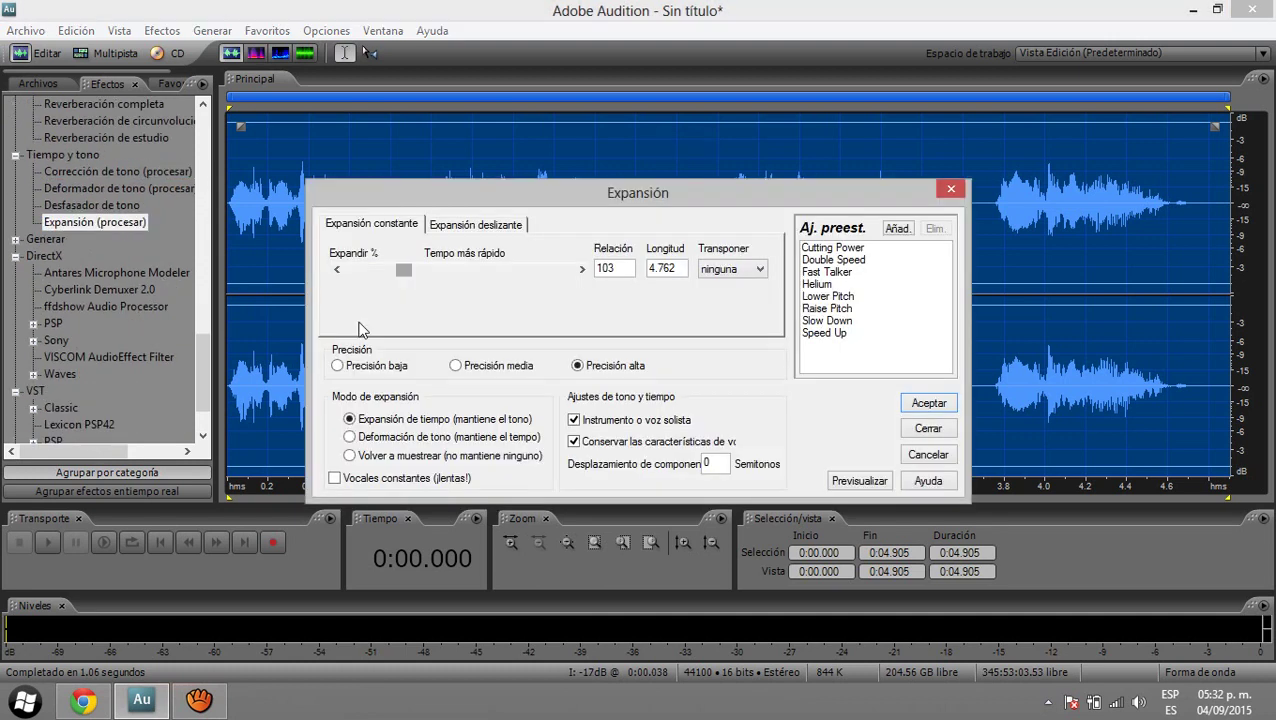
pyautogui.click(826, 333)
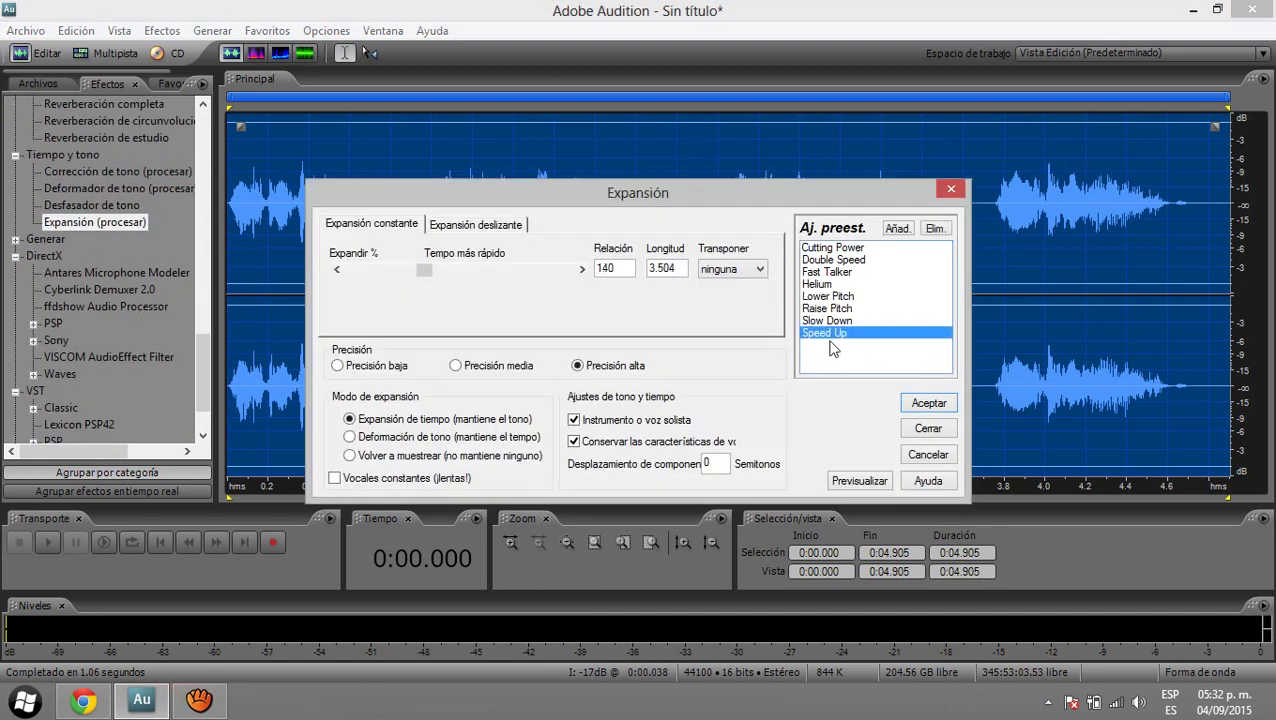
pyautogui.moveTo(431, 276); pyautogui.dragTo(407, 276)
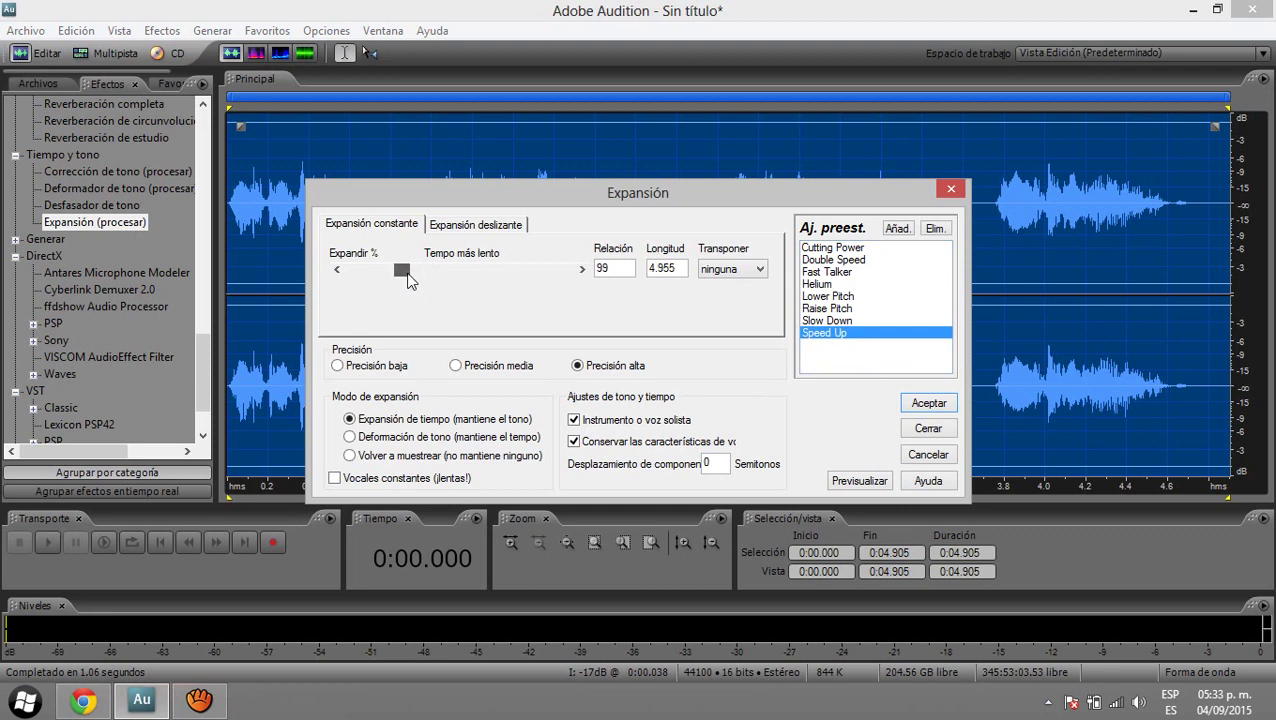
pyautogui.click(860, 484)
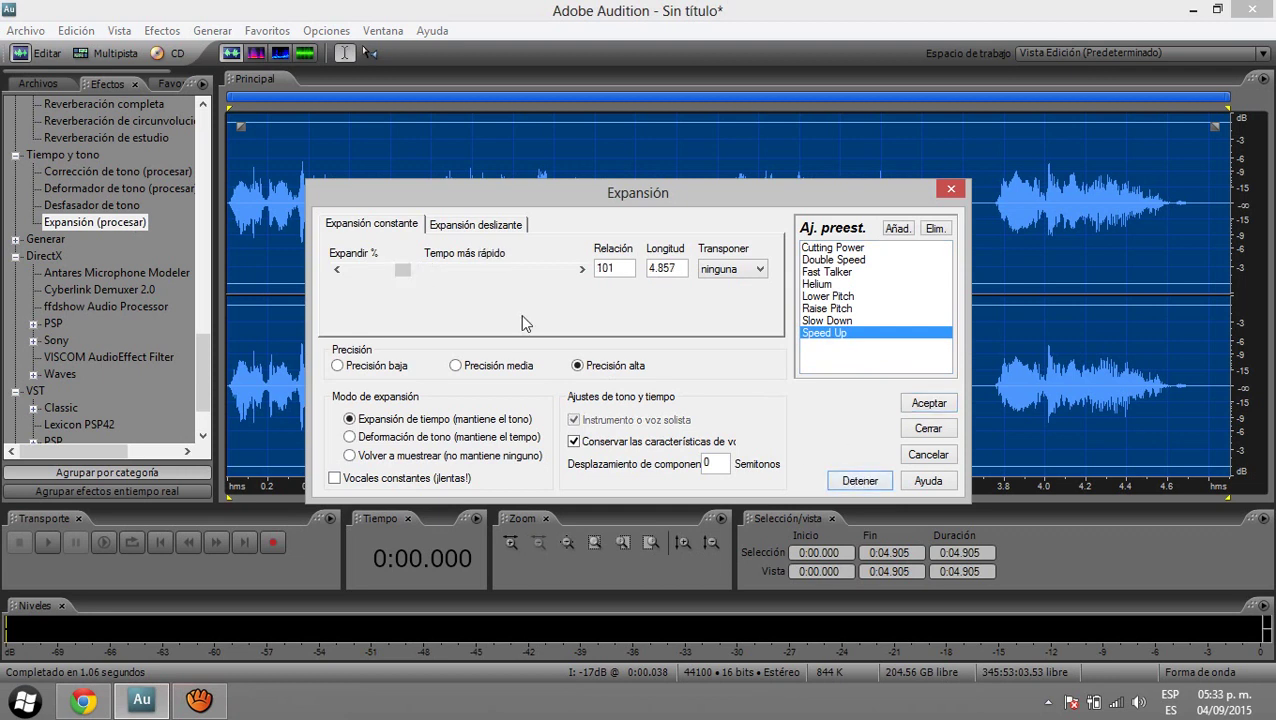
pyautogui.click(582, 270)
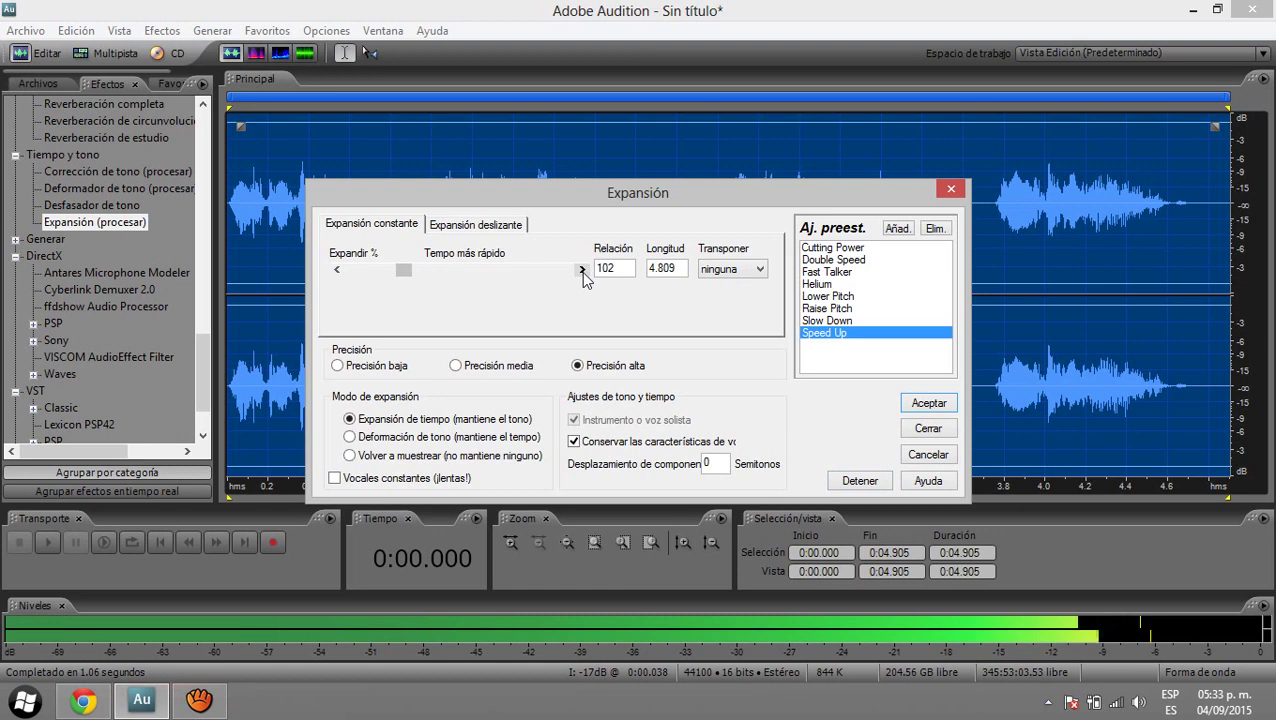
pyautogui.click(582, 270)
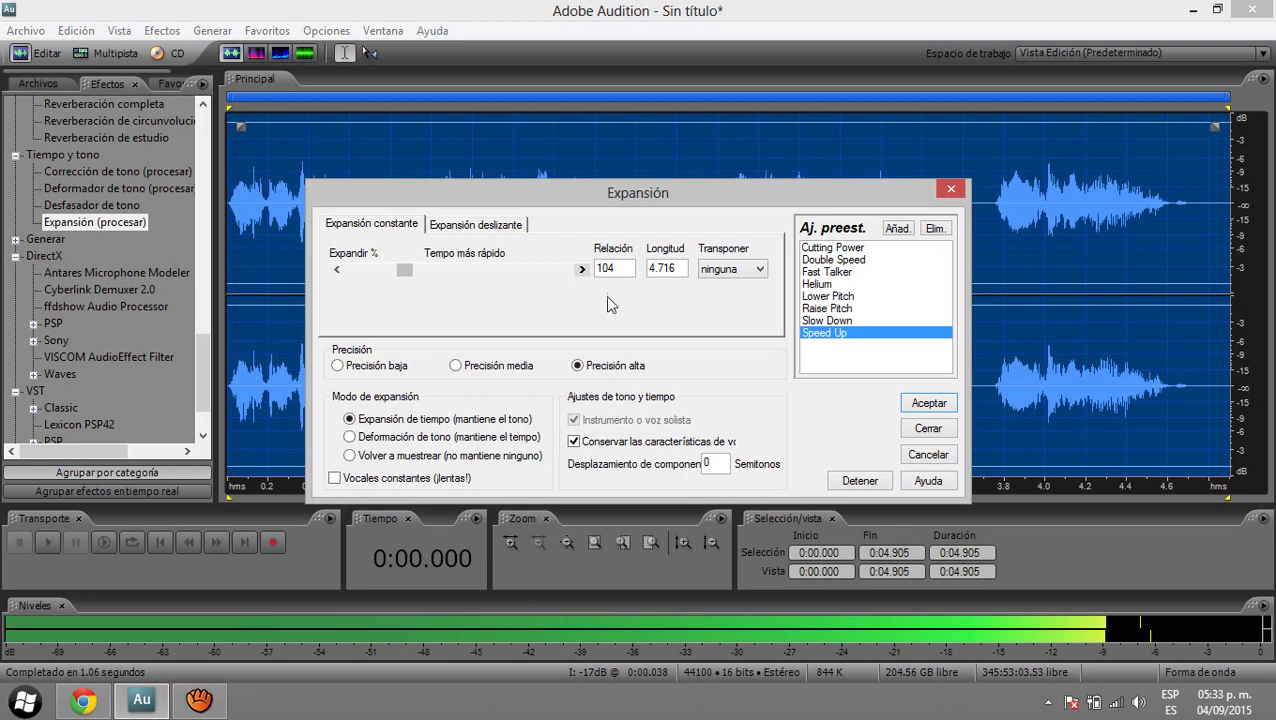
pyautogui.click(933, 406)
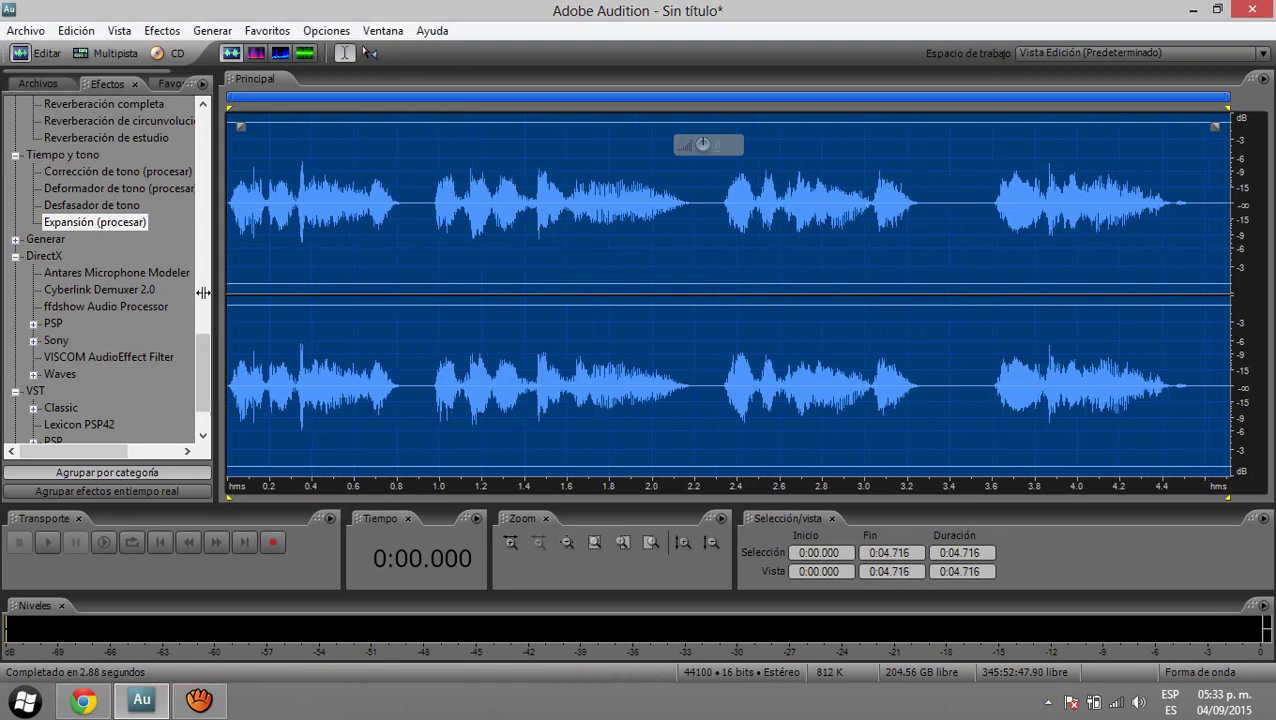
# - Set up the Ecualizador gráfico with 30 bands and raise the 40 to 80 Hz bands by about 2 to 4 dB
pyautogui.moveTo(203, 365); pyautogui.dragTo(200, 198)
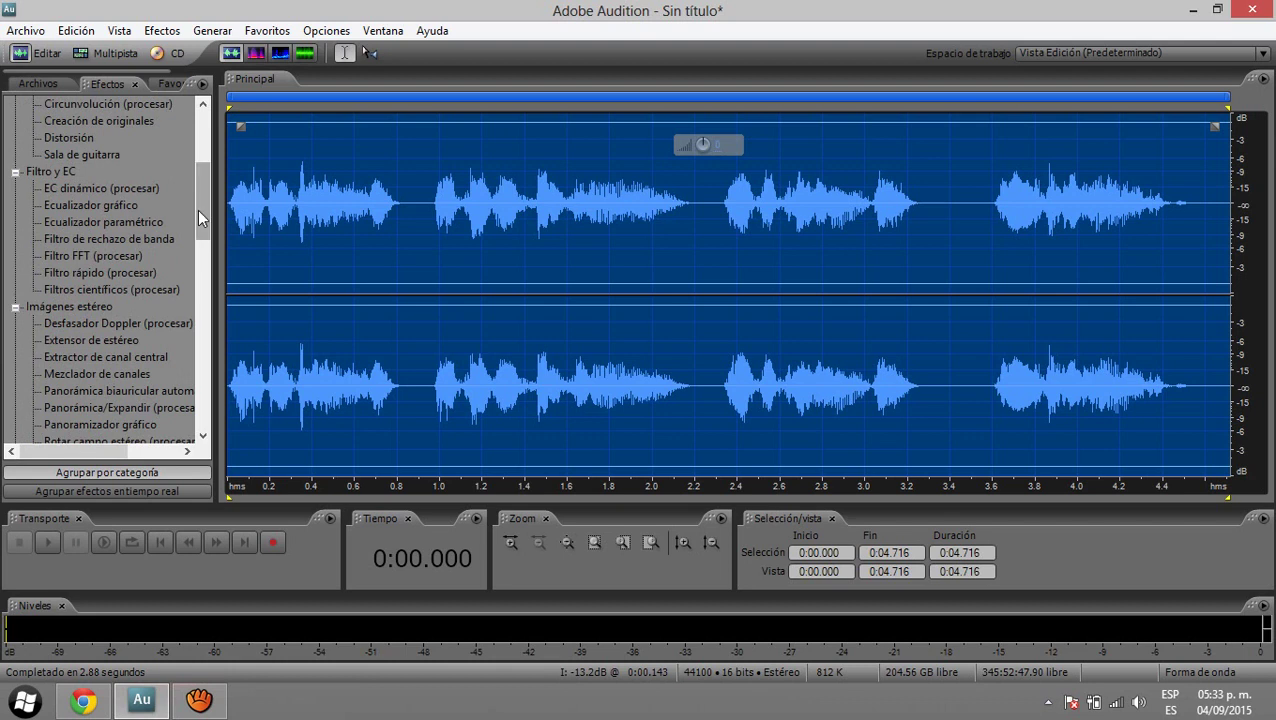
pyautogui.click(129, 206)
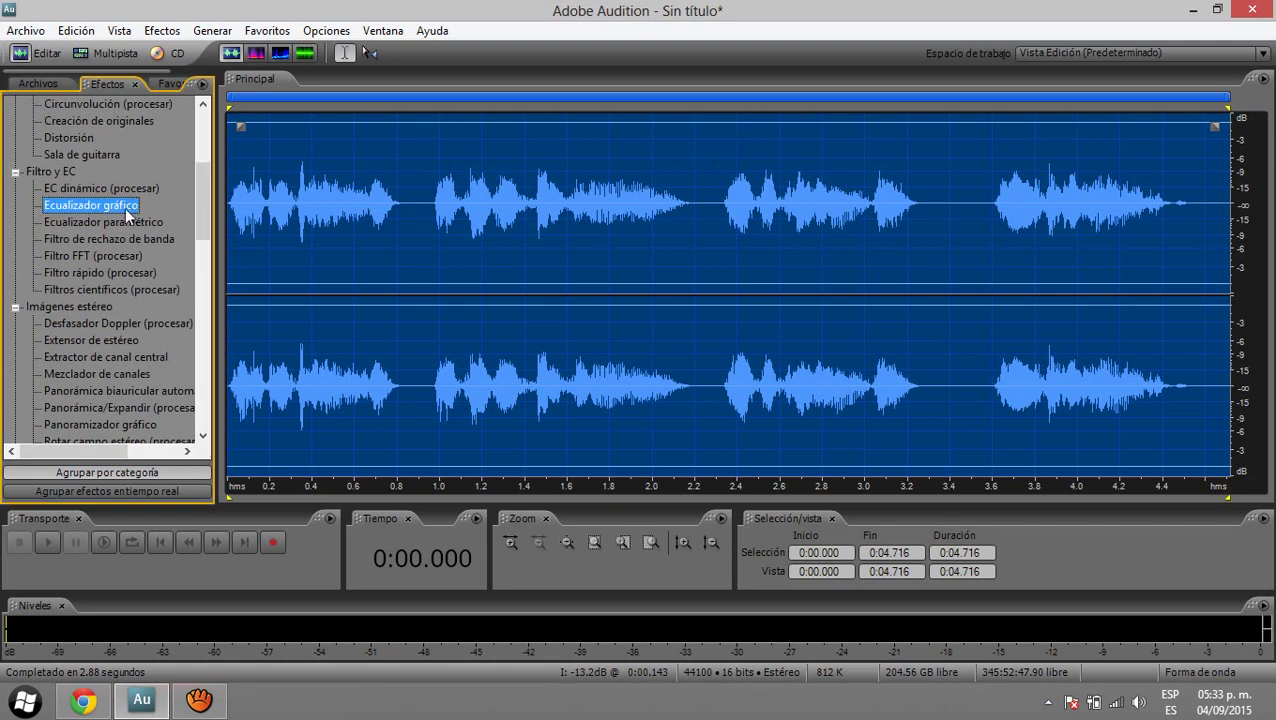
pyautogui.doubleClick(127, 208)
pyautogui.click(466, 191)
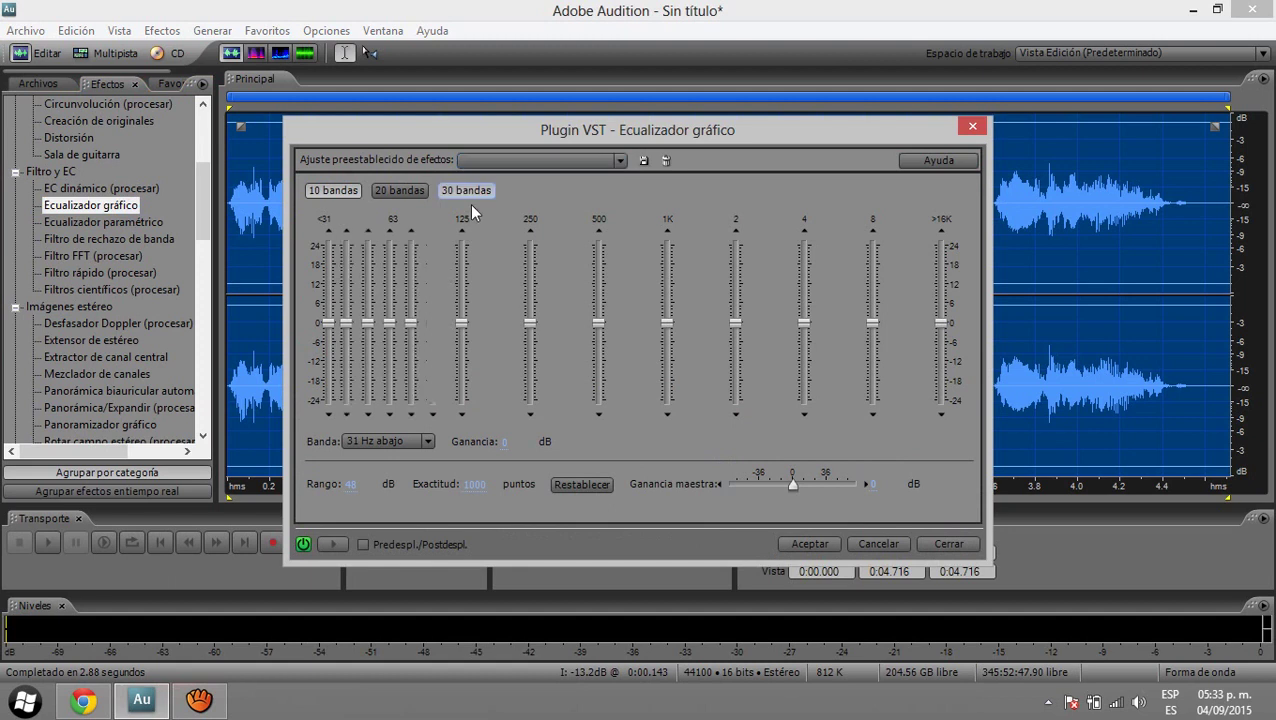
pyautogui.moveTo(348, 322); pyautogui.dragTo(368, 314)
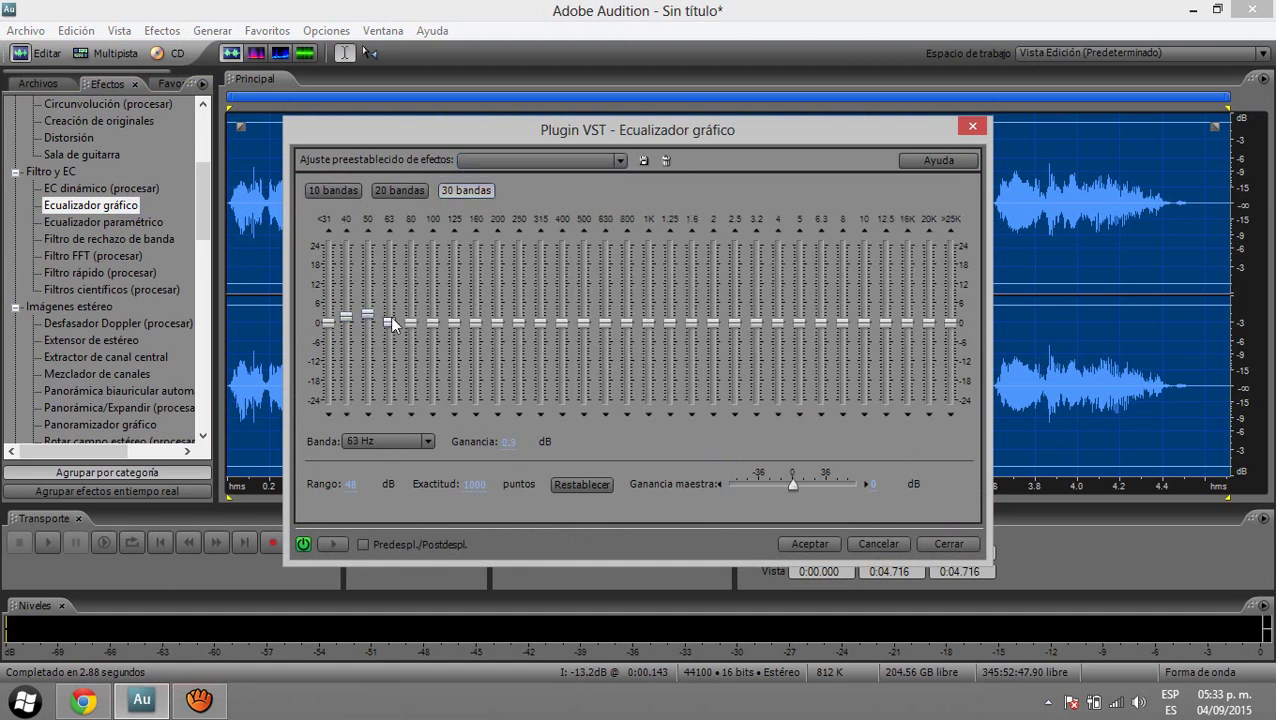
pyautogui.moveTo(410, 322); pyautogui.dragTo(454, 321)
# - Raise the 5 to 20 kHz bands by about 2 to 4 dB, then preview and apply the equalizer to the whole recording
pyautogui.click(930, 322)
pyautogui.moveTo(909, 328); pyautogui.dragTo(804, 320)
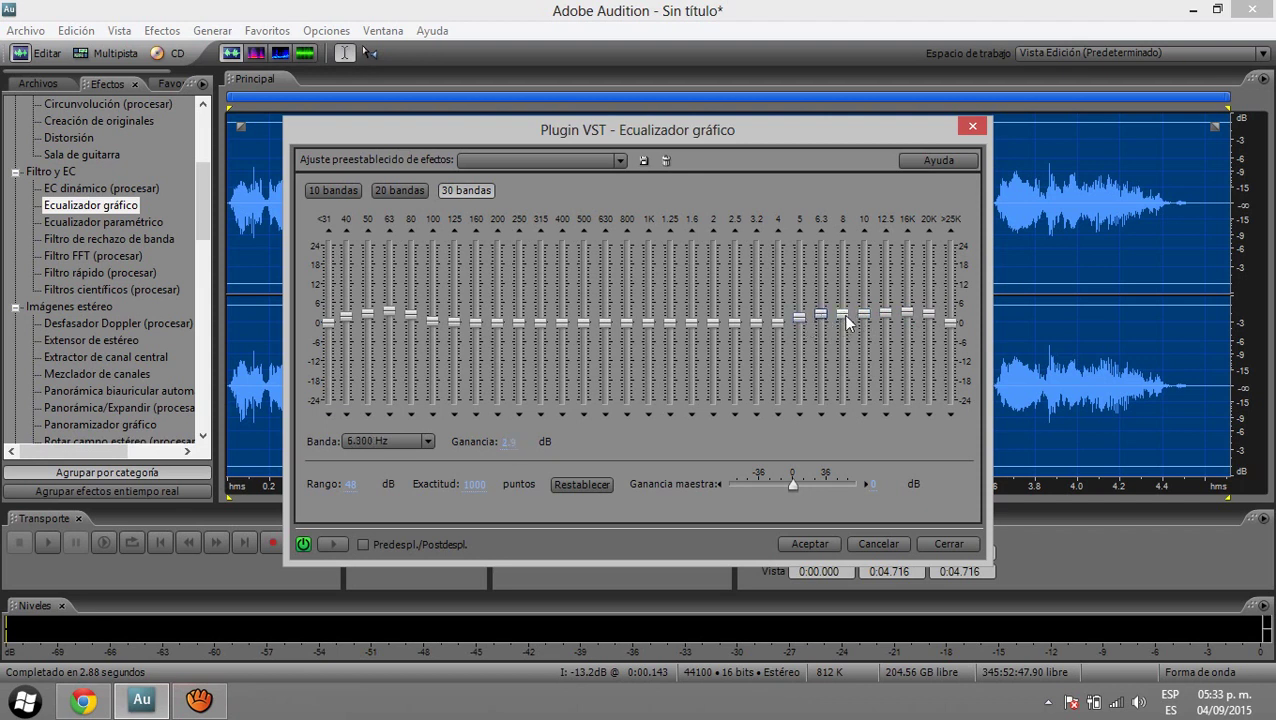
pyautogui.moveTo(869, 321); pyautogui.dragTo(876, 318)
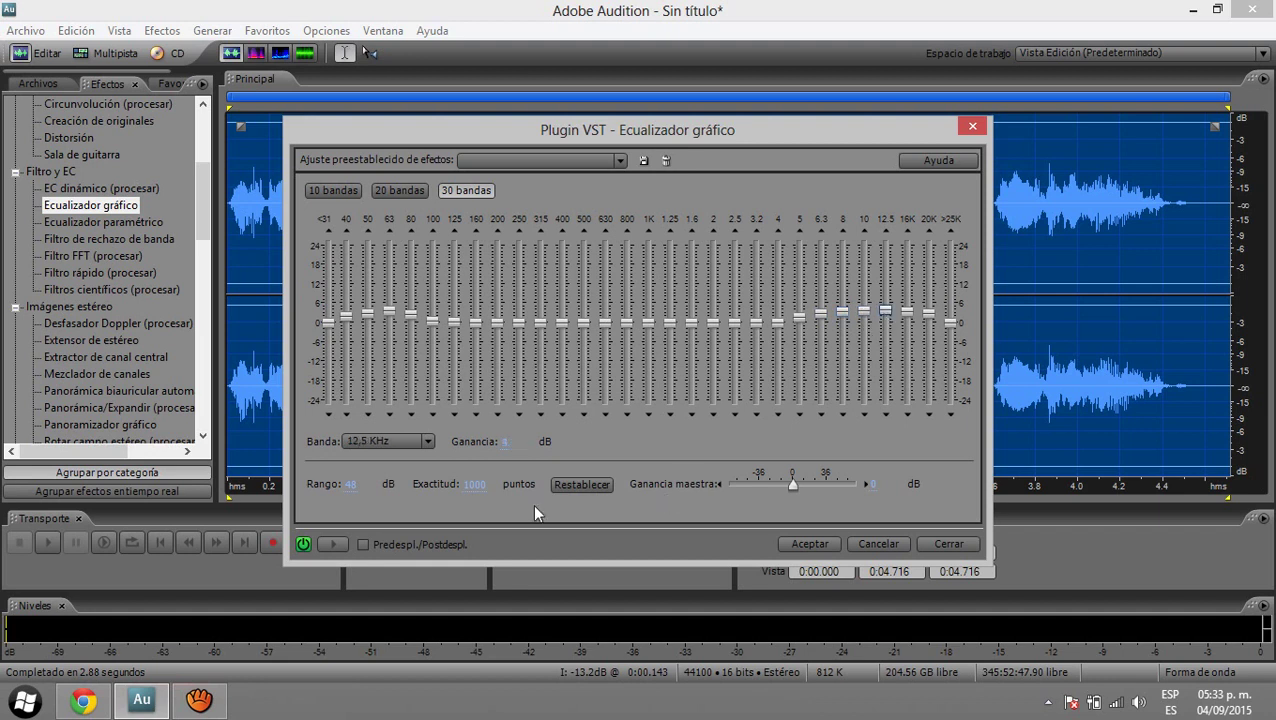
pyautogui.click(342, 542)
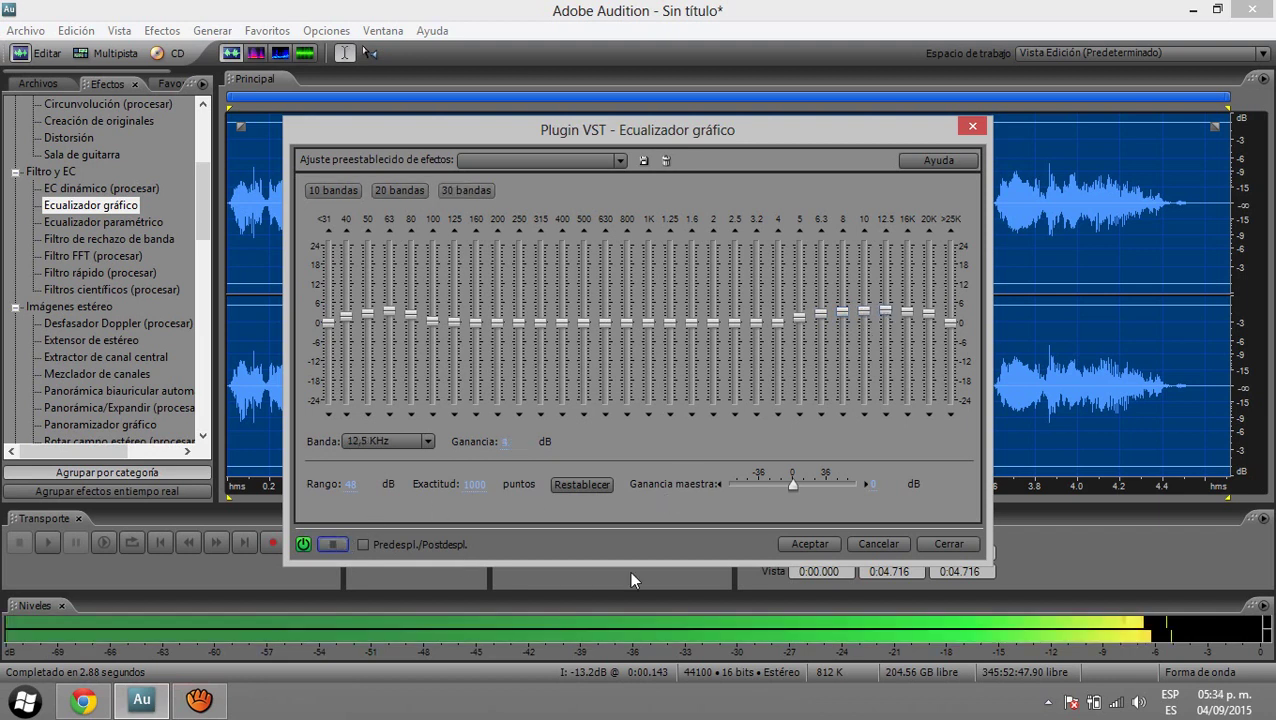
pyautogui.click(808, 545)
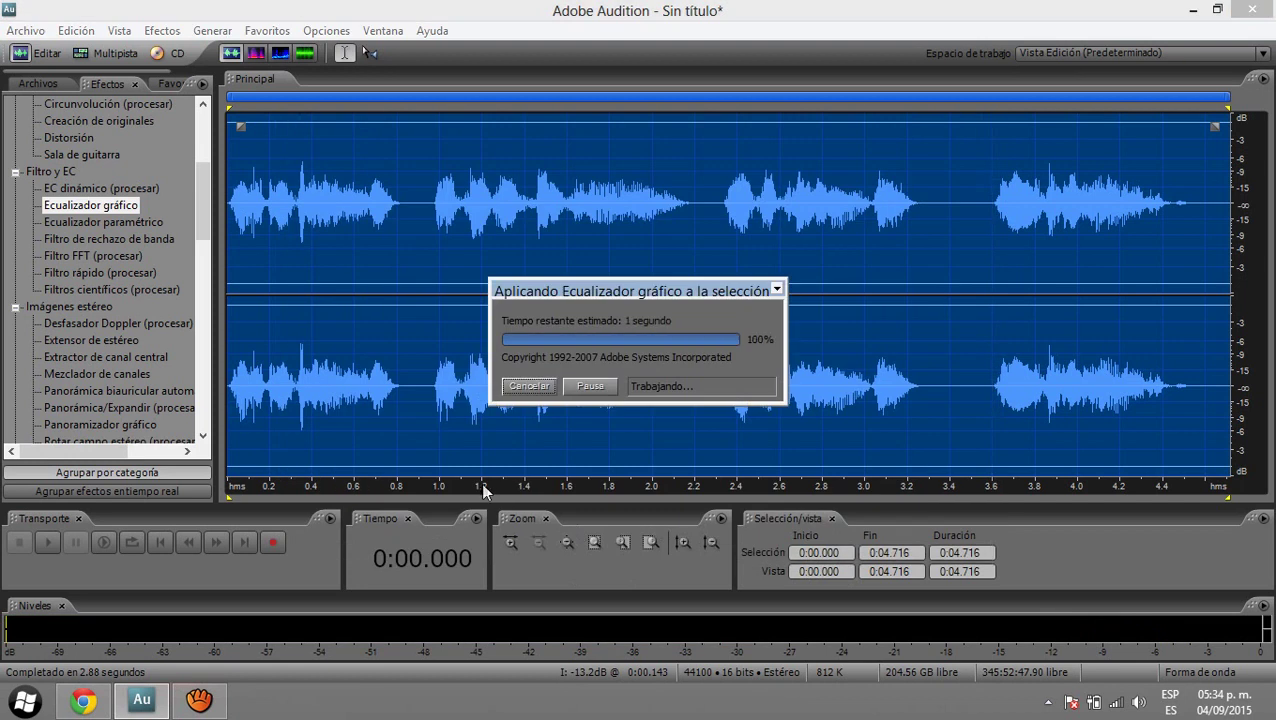
# - Apply the multibanda compressor with the Internet Delivery preset to the whole recording and play back the result
pyautogui.moveTo(207, 218); pyautogui.dragTo(205, 168)
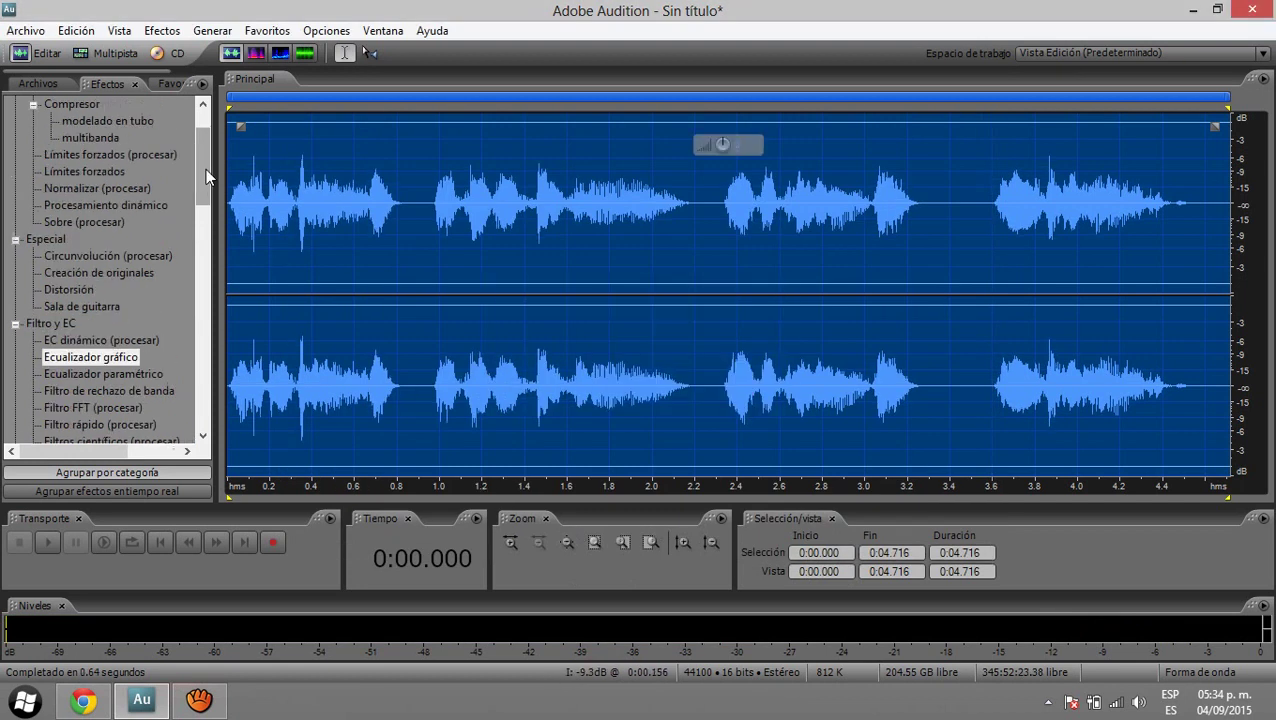
pyautogui.doubleClick(80, 154)
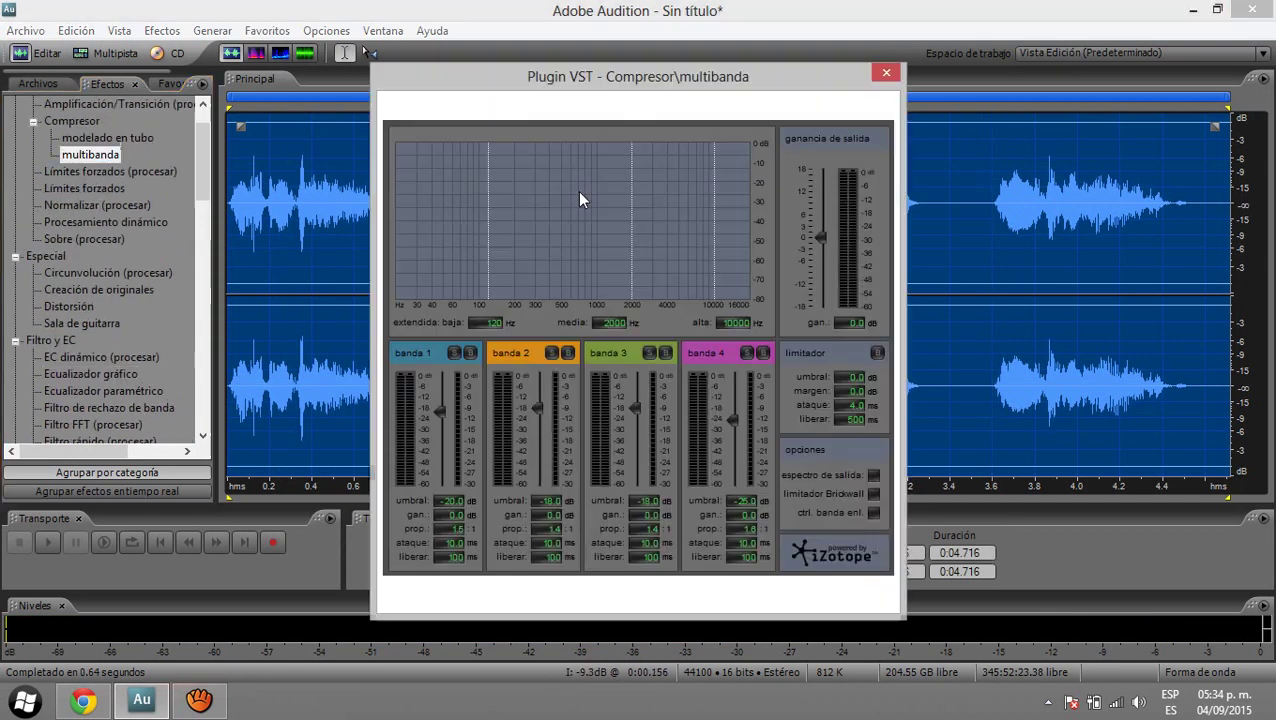
pyautogui.click(695, 108)
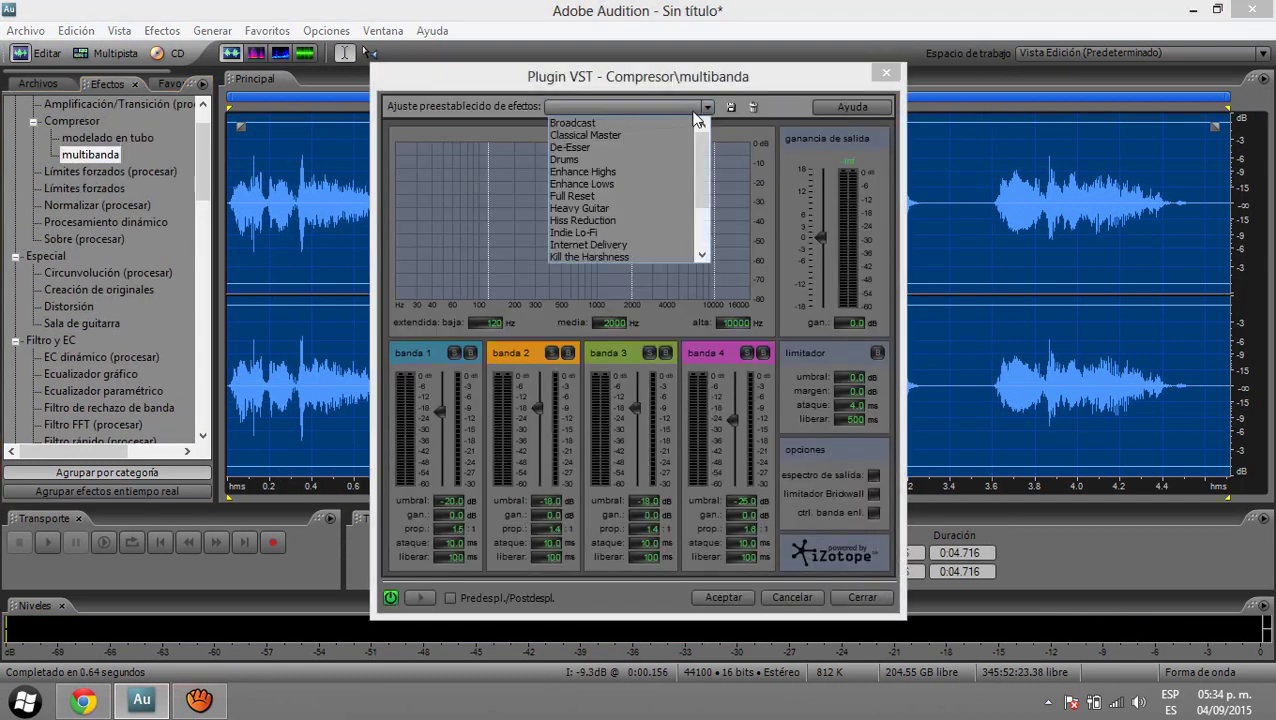
pyautogui.click(620, 246)
pyautogui.click(735, 592)
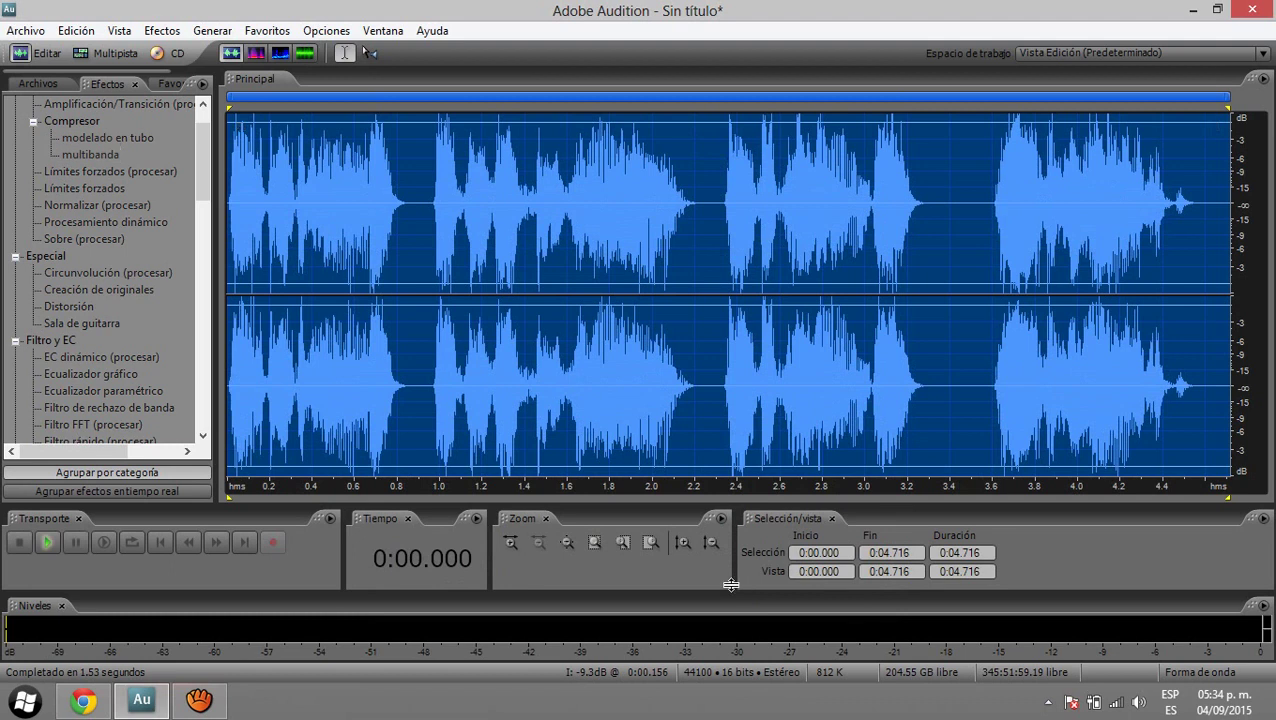
pyautogui.press('space')
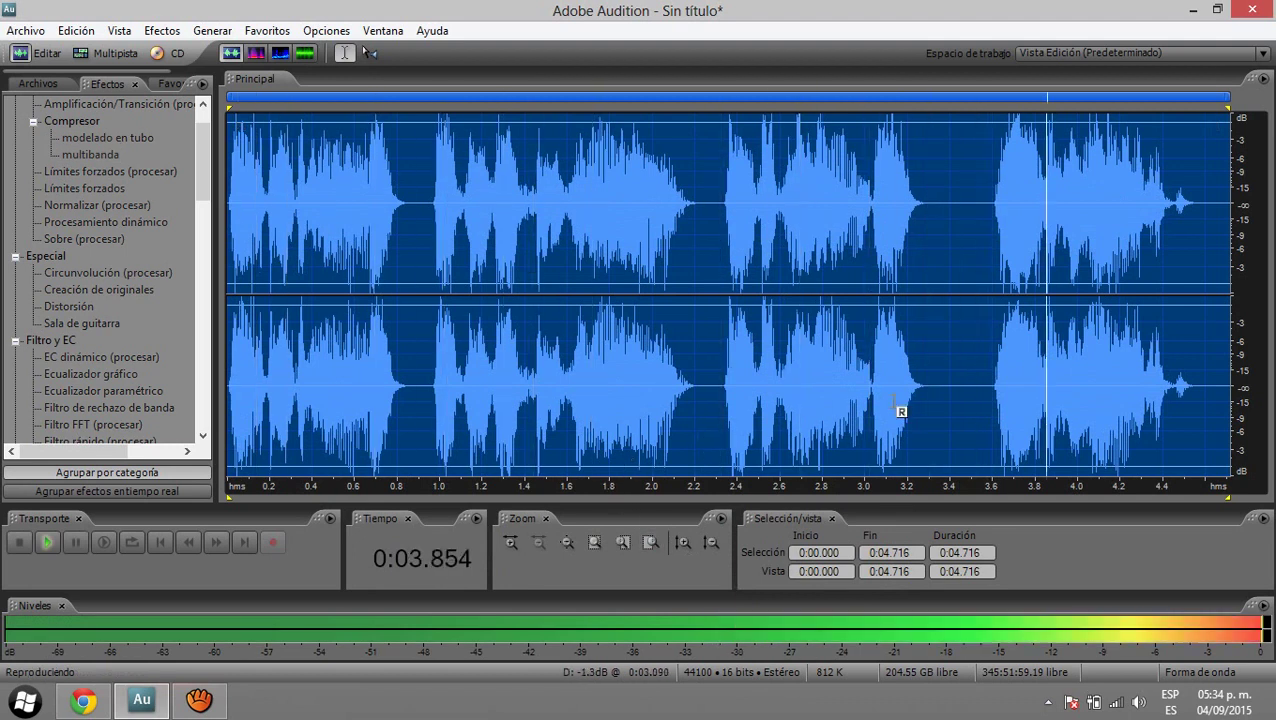
# - Shorten the pauses before the fourth and third phrases by deleting about 0.217 s and 0.080 s of silence
pyautogui.click(932, 390)
pyautogui.scroll(2, 932, 390)
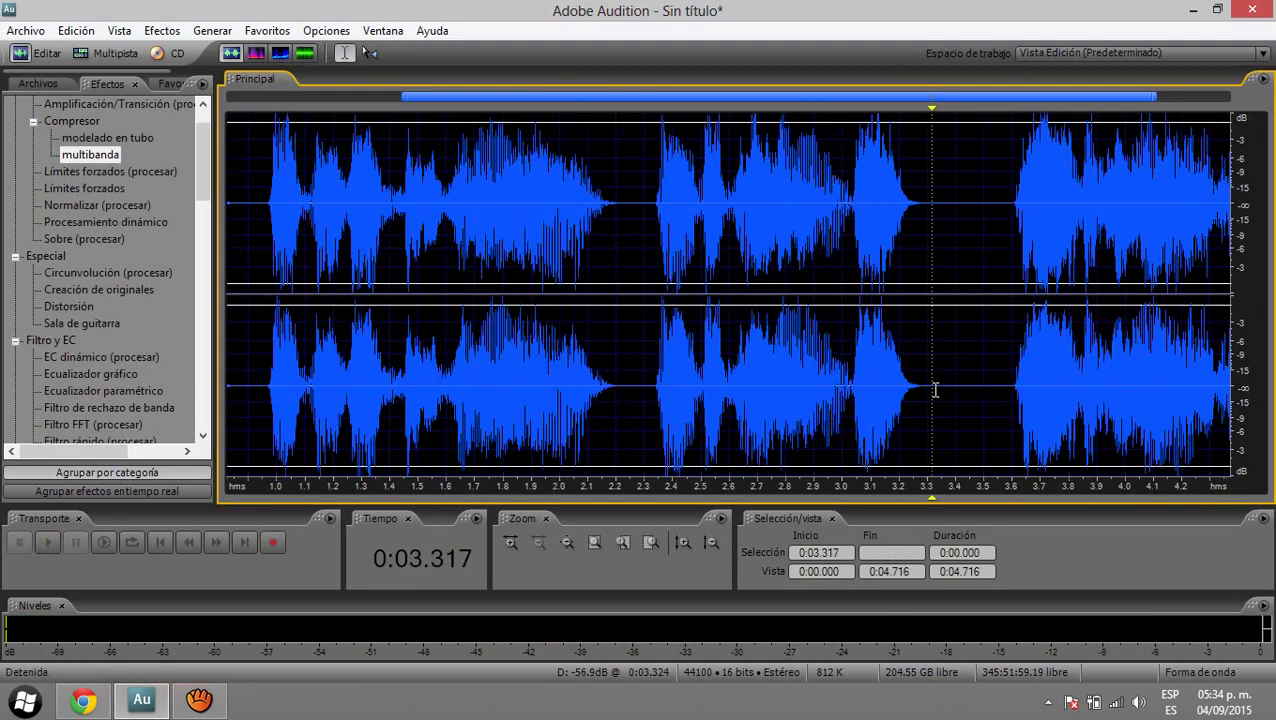
pyautogui.scroll(2, 935, 390)
pyautogui.moveTo(935, 390); pyautogui.dragTo(1018, 400)
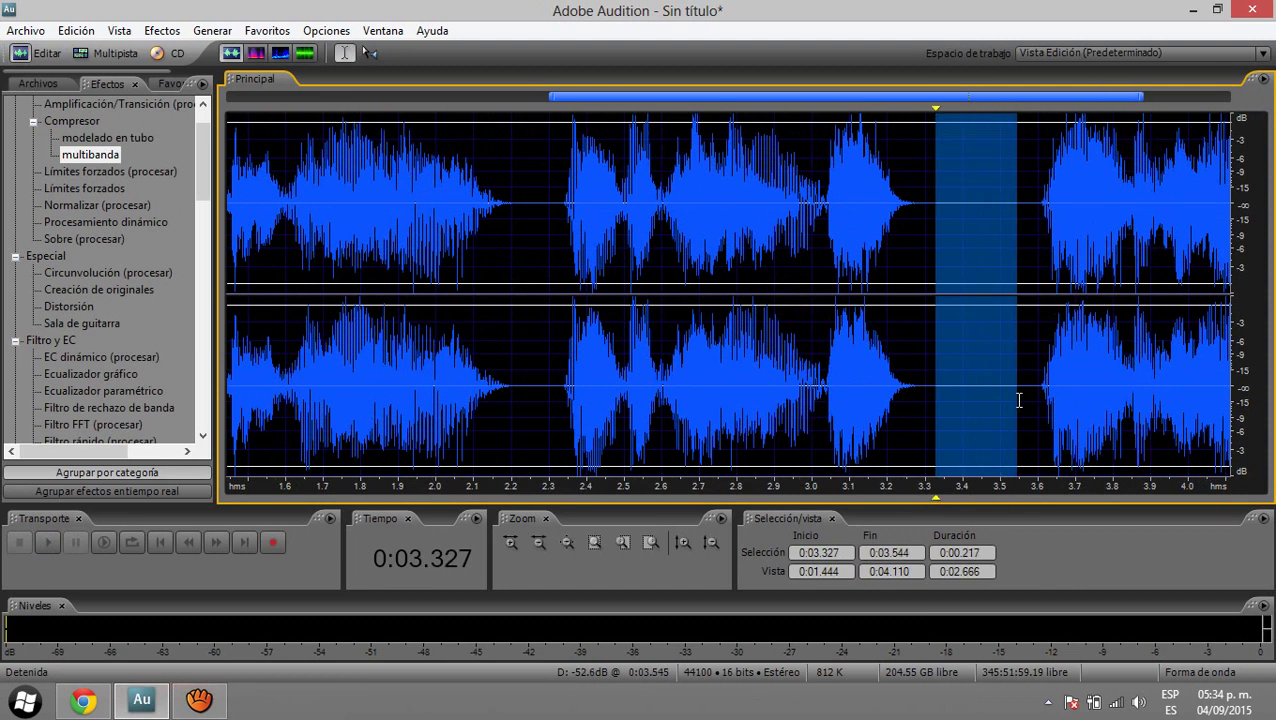
pyautogui.press('Delete')
pyautogui.moveTo(519, 293); pyautogui.dragTo(550, 295)
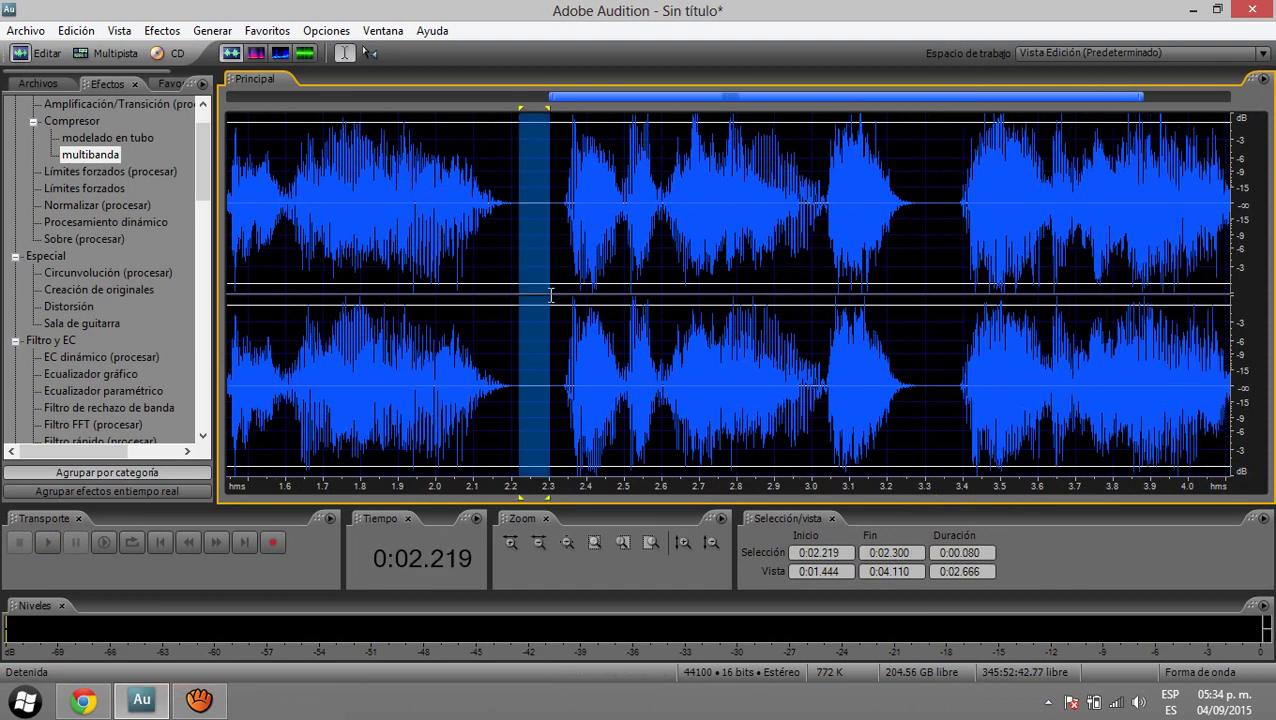
pyautogui.press('Delete')
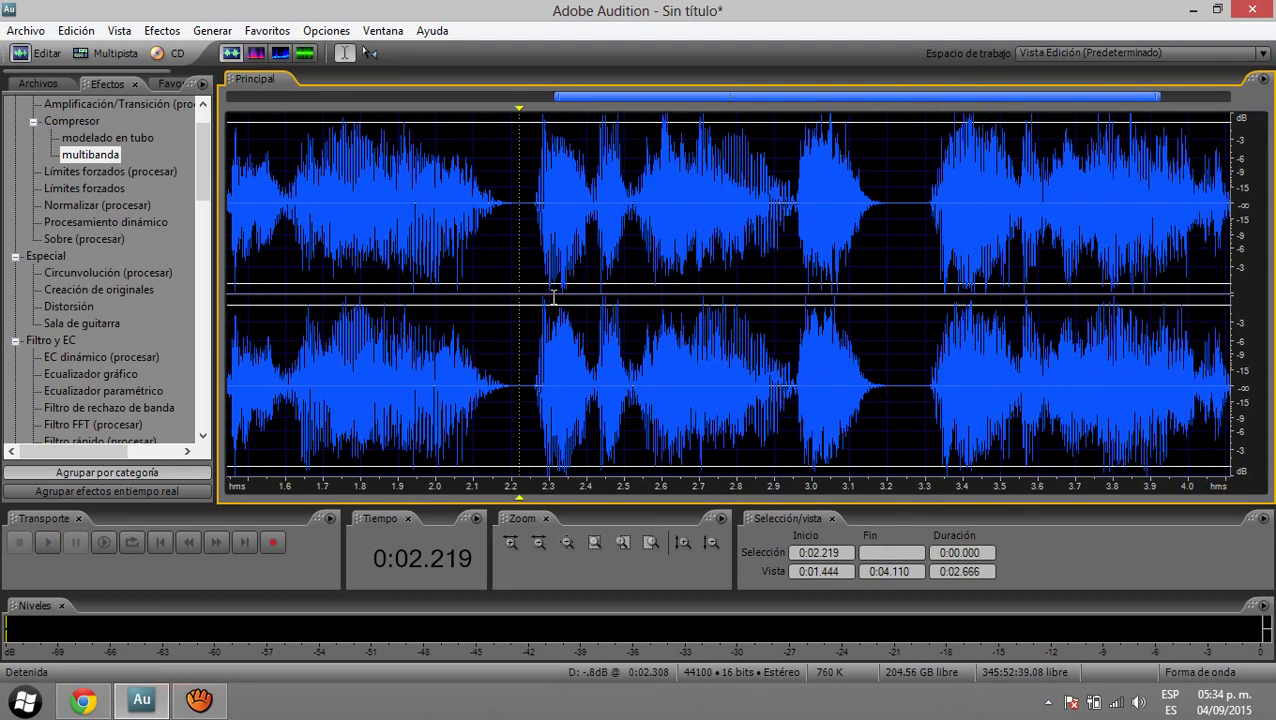
pyautogui.scroll(-2, 780, 295)
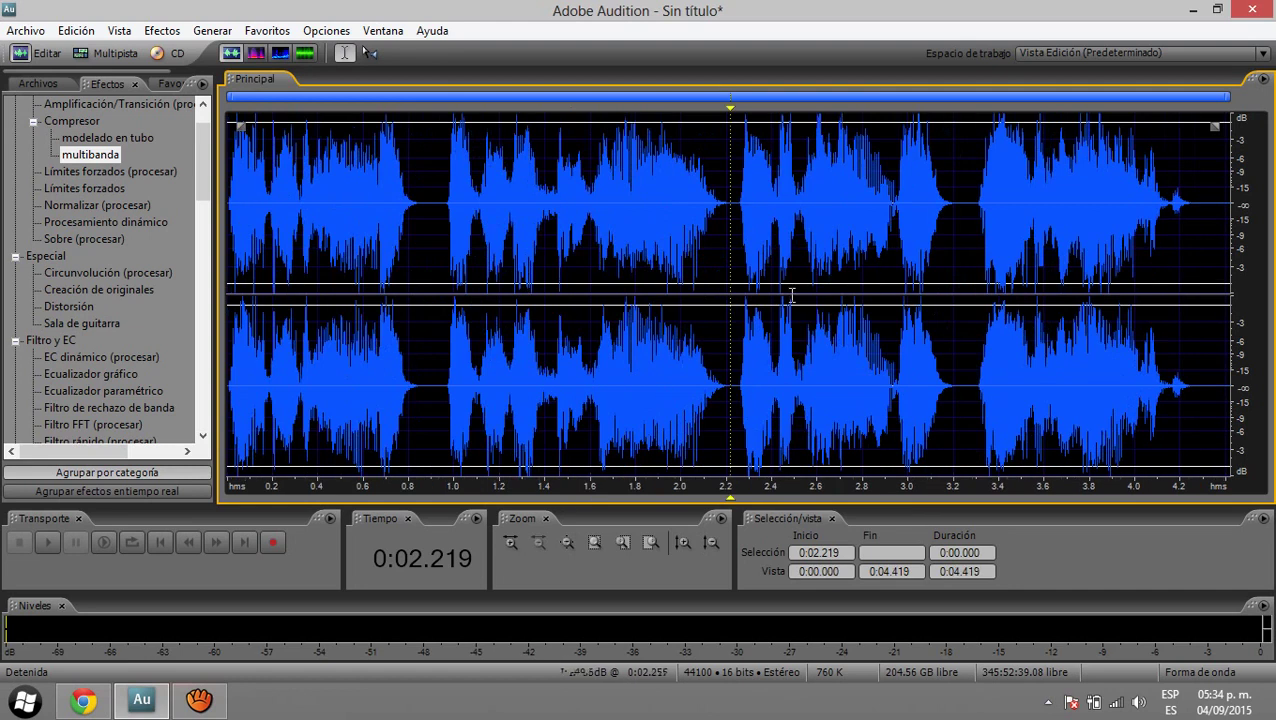
pyautogui.click(199, 700)
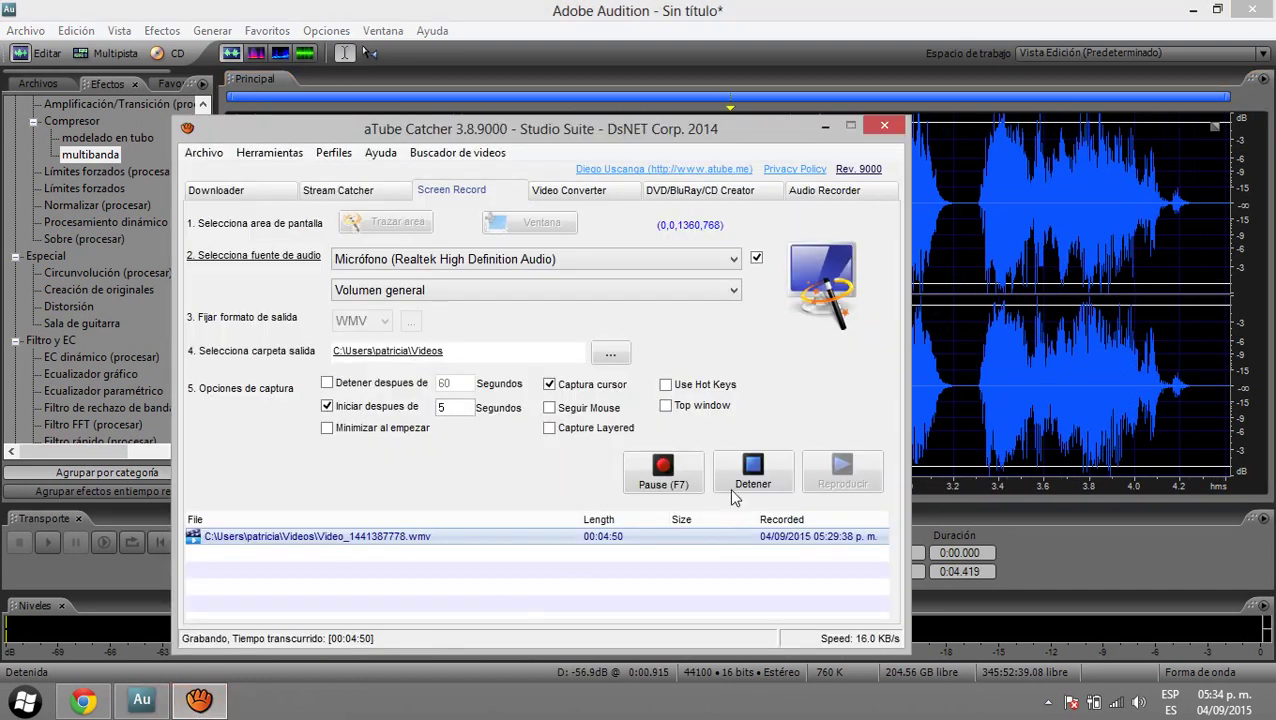